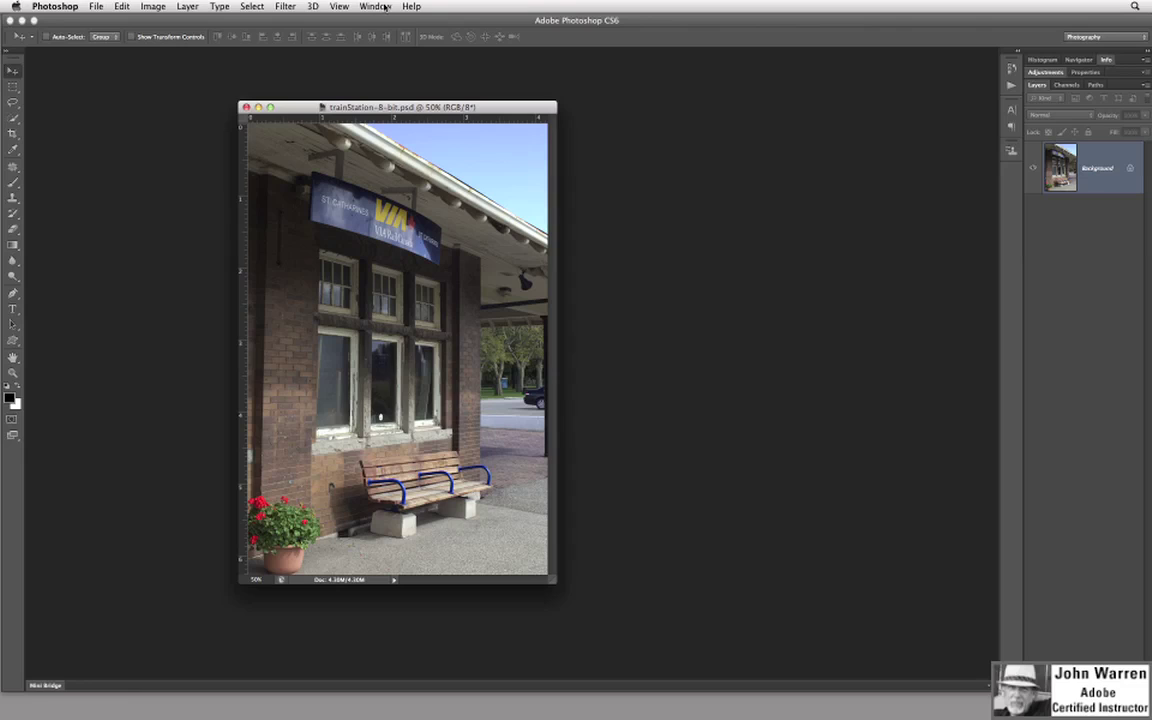
Step: Show the Character panel and switch to the New in CS 6 workspace
left_click(376, 7)
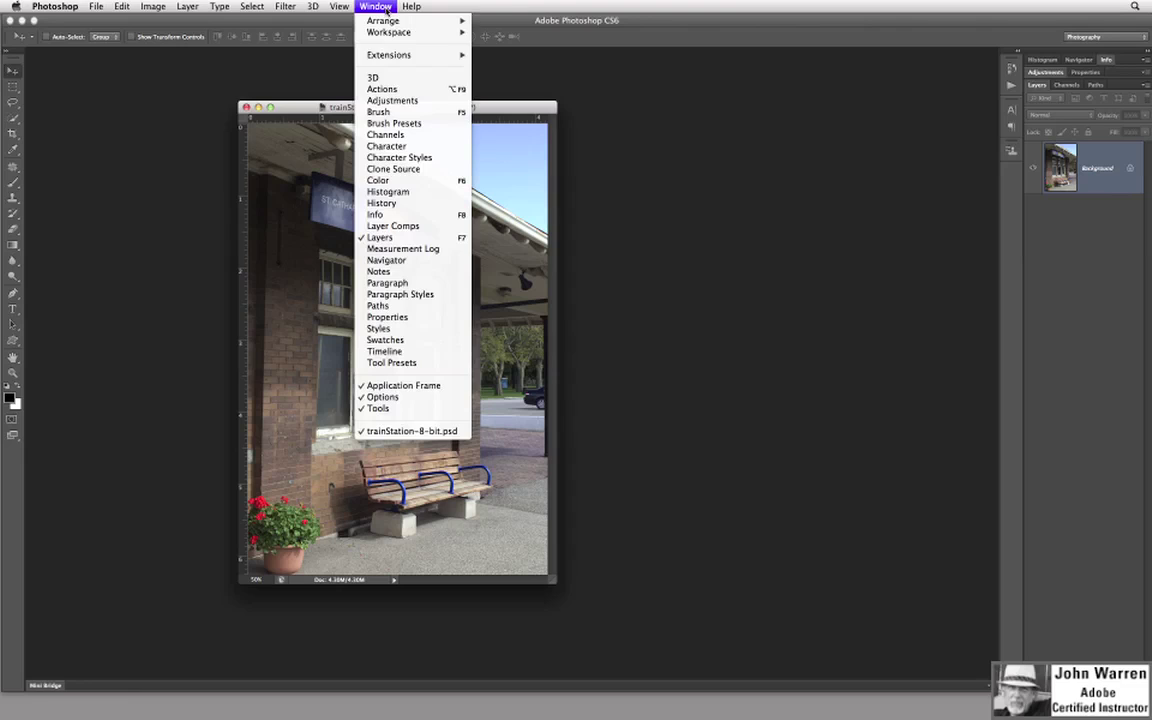
left_click(398, 147)
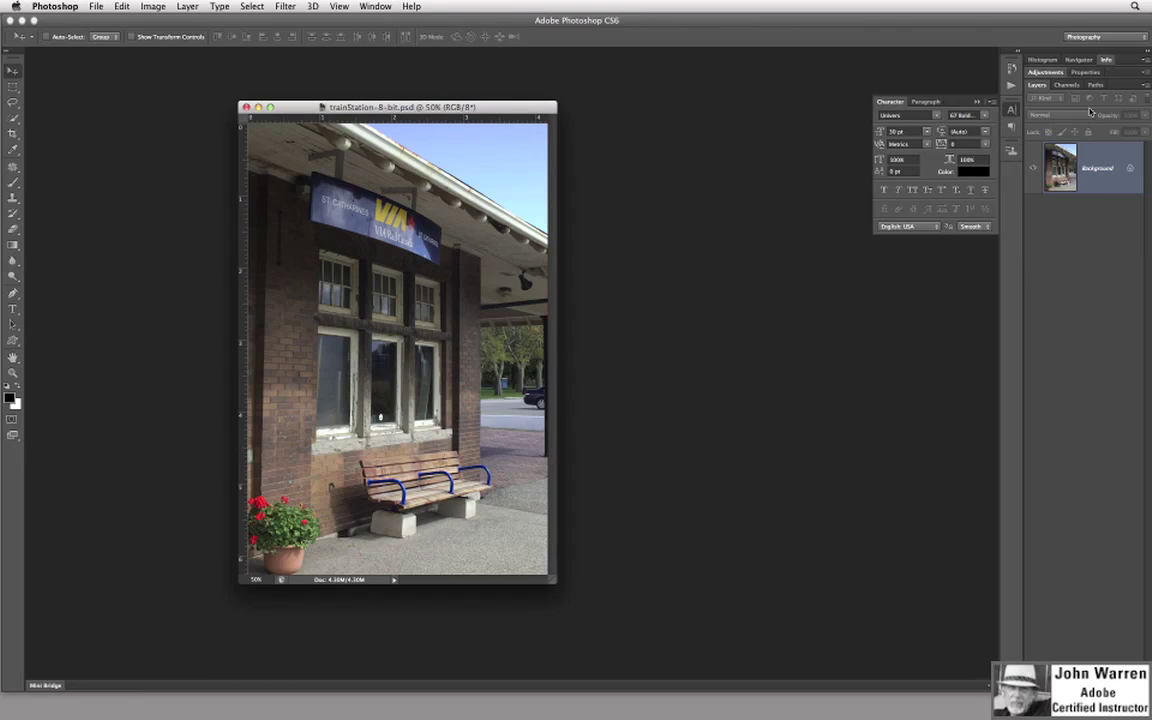
left_click(1115, 37)
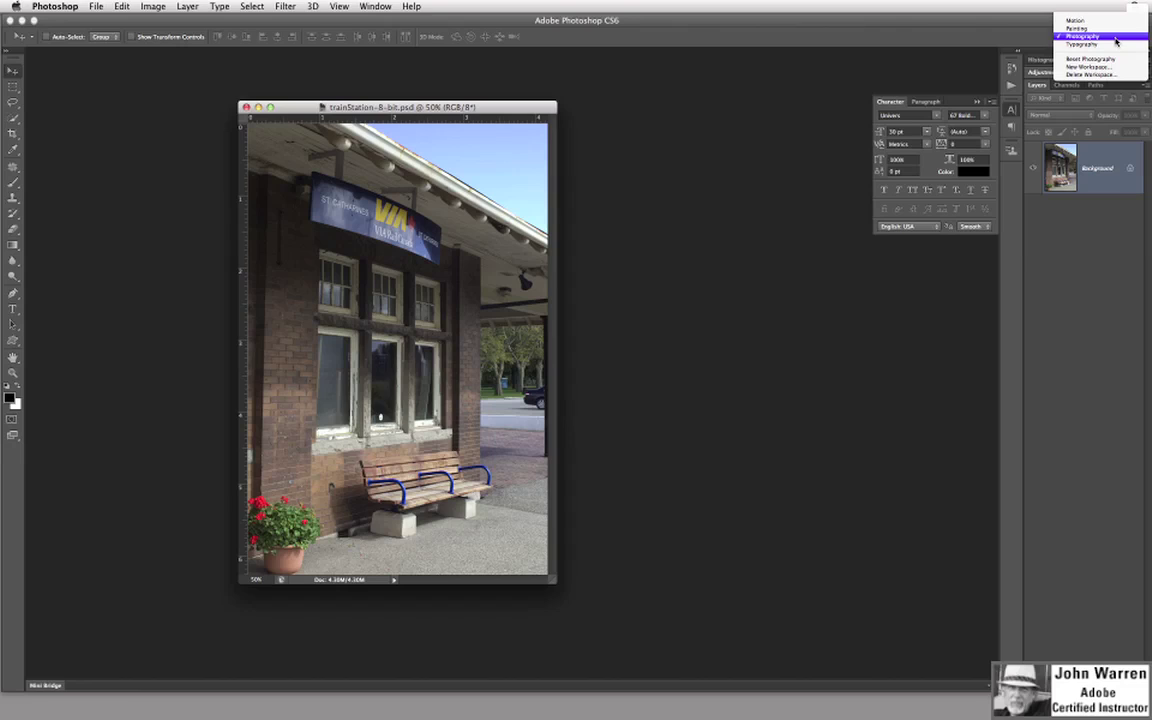
mouse_move(1116, 15)
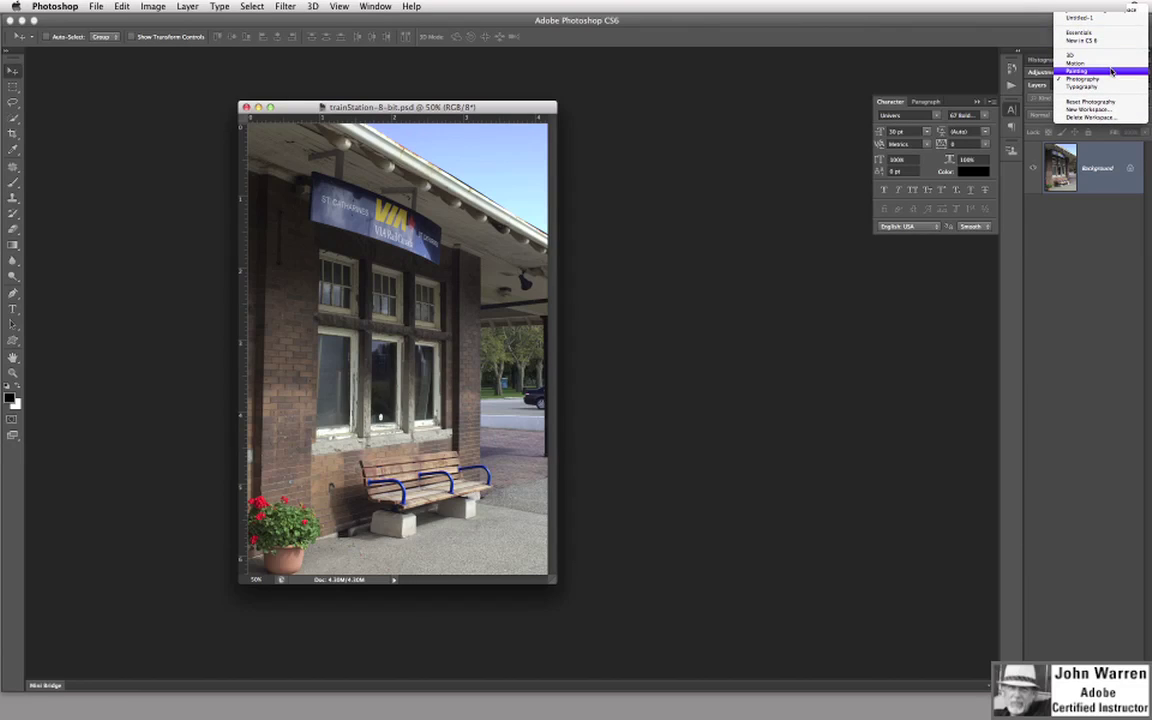
left_click(1100, 41)
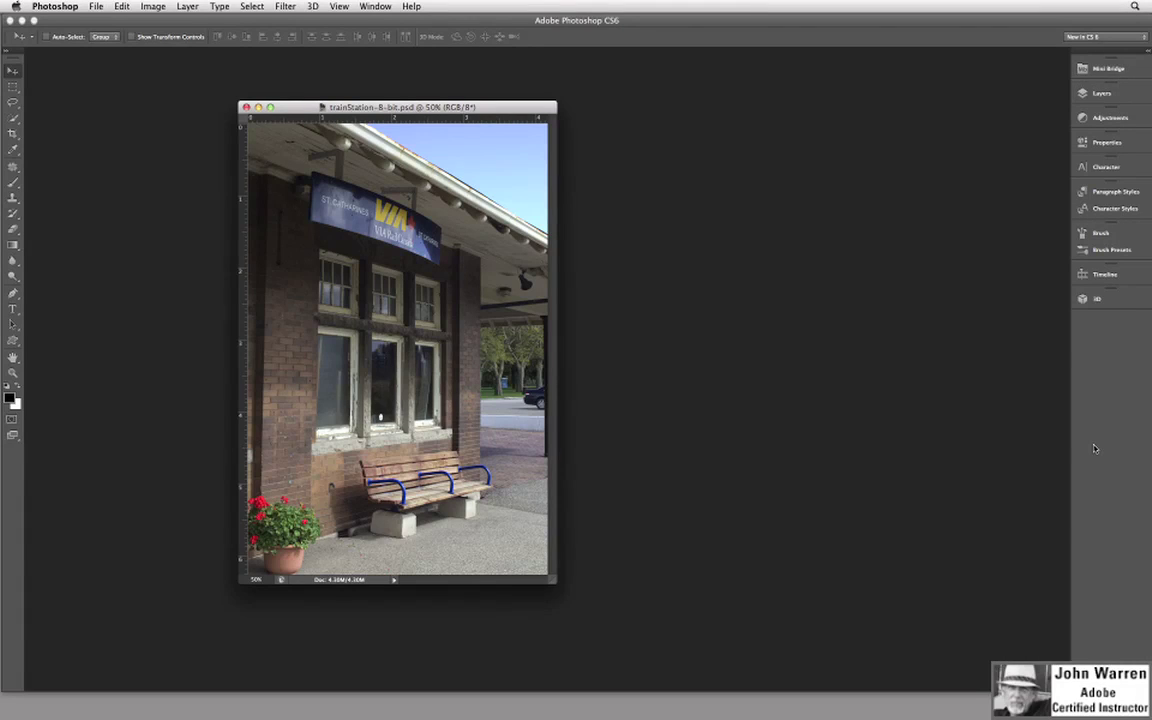
Step: Reset the New in CS 6 workspace and switch to the Essentials workspace
left_click(1116, 38)
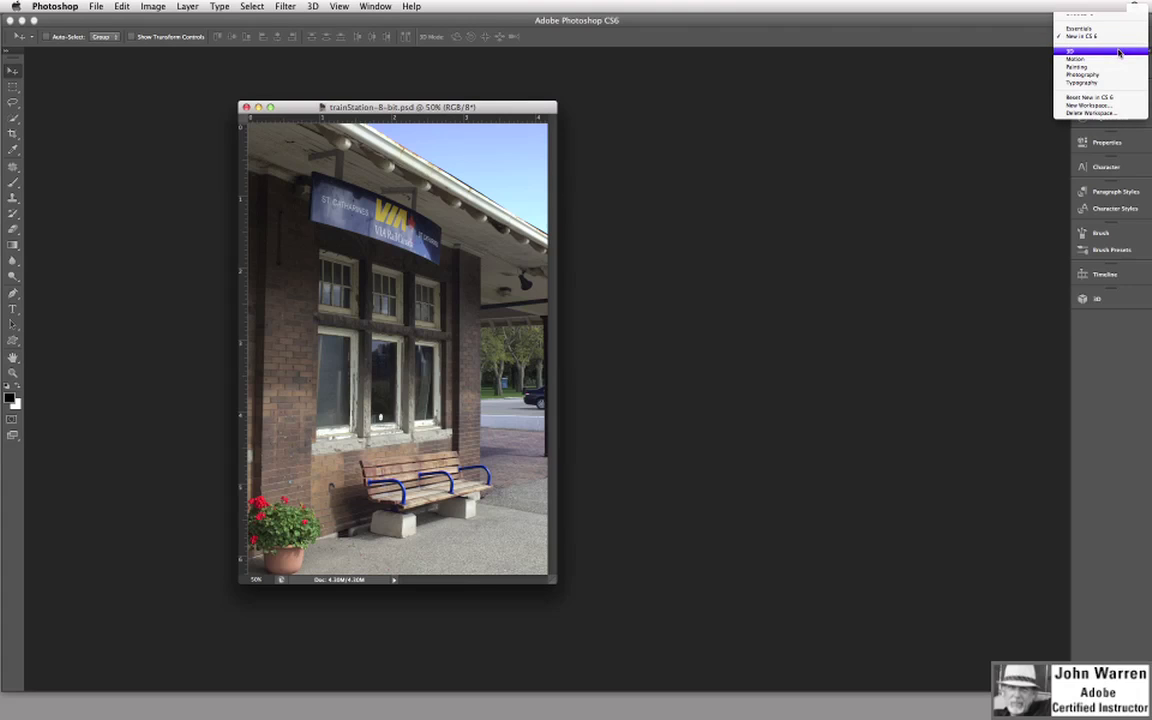
left_click(1121, 100)
left_click(1126, 38)
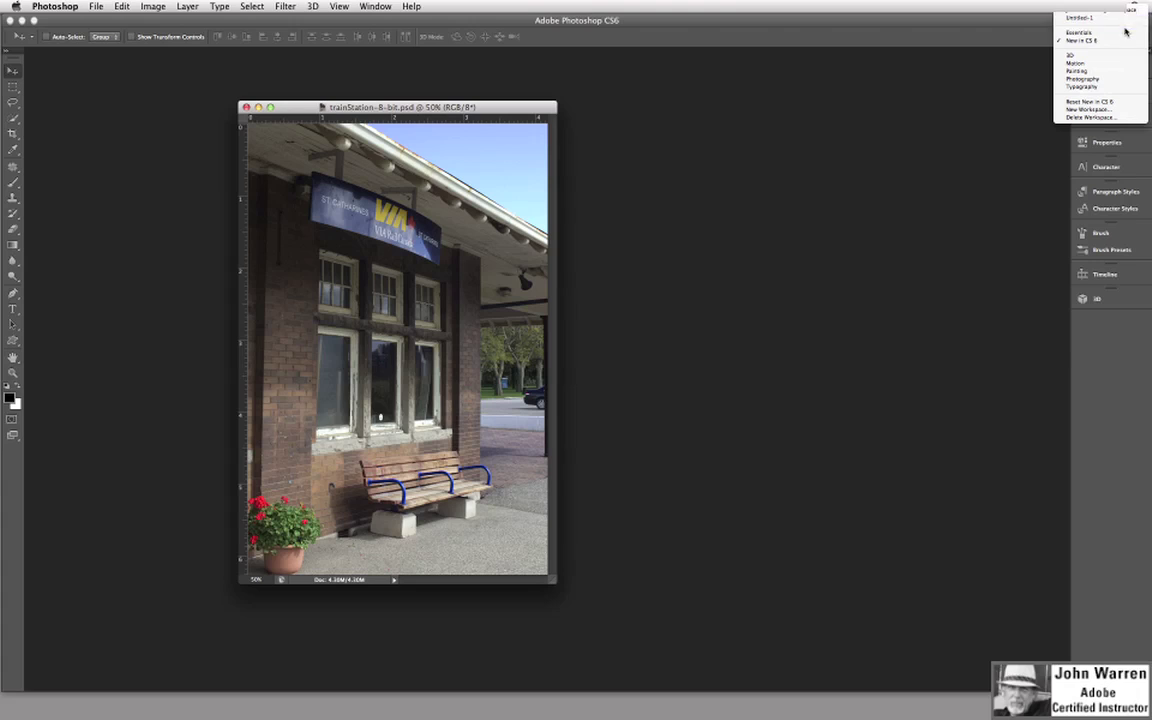
left_click(1131, 35)
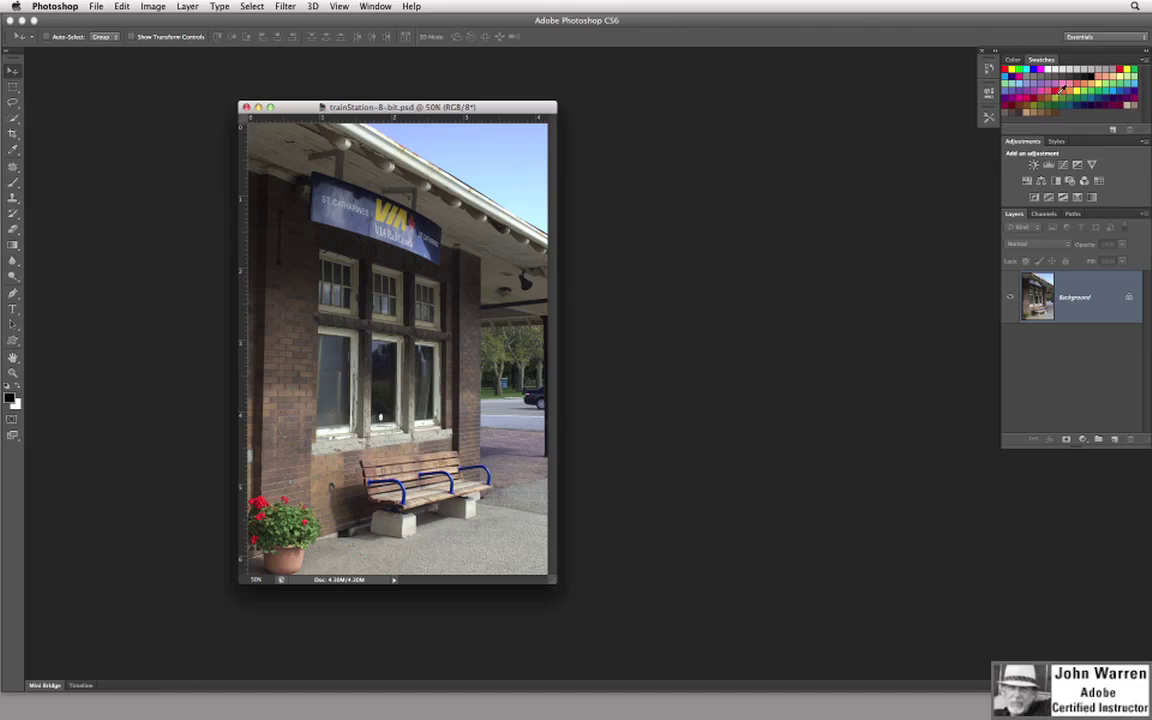
Step: Switch from Essentials to the saved custom Amazing Workspace
left_click(385, 8)
mouse_move(350, 33)
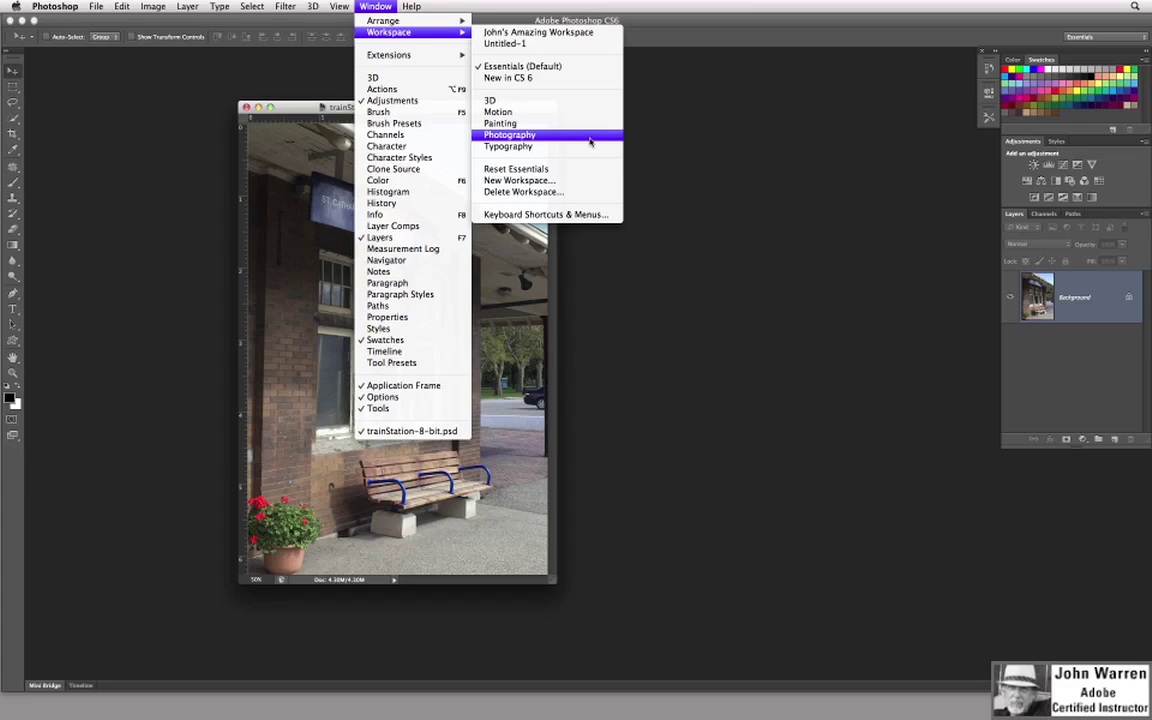
left_click(573, 34)
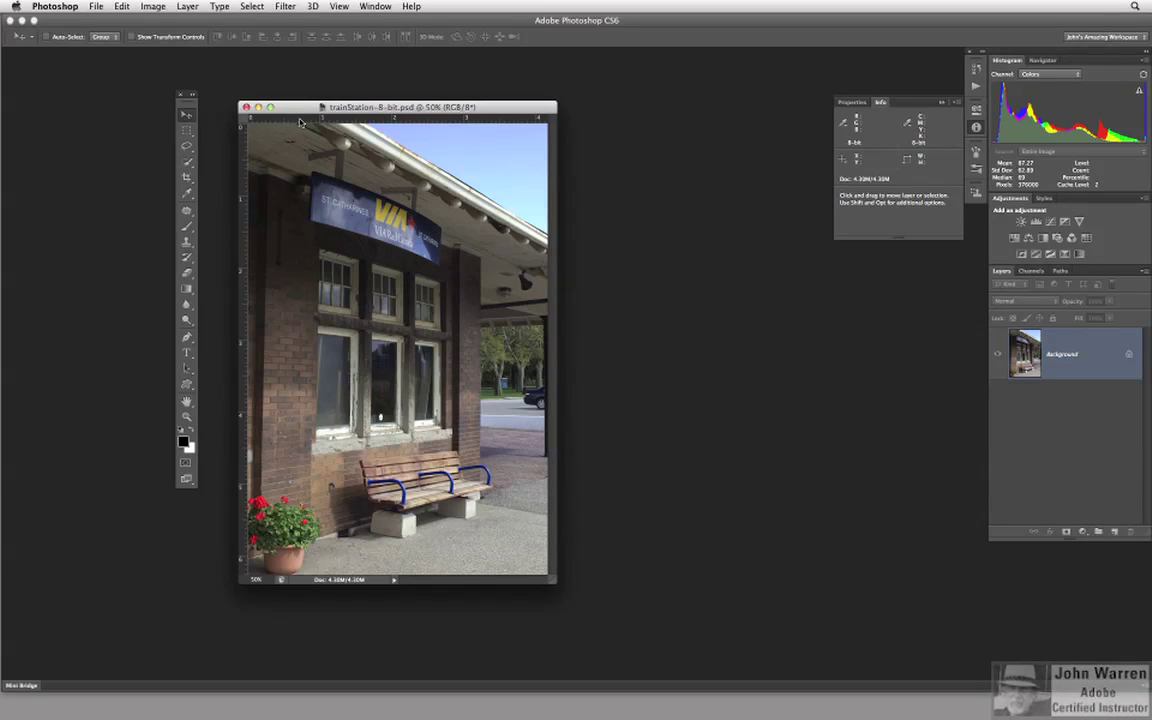
Step: Delete the custom workspace Untitled-1
left_click(374, 7)
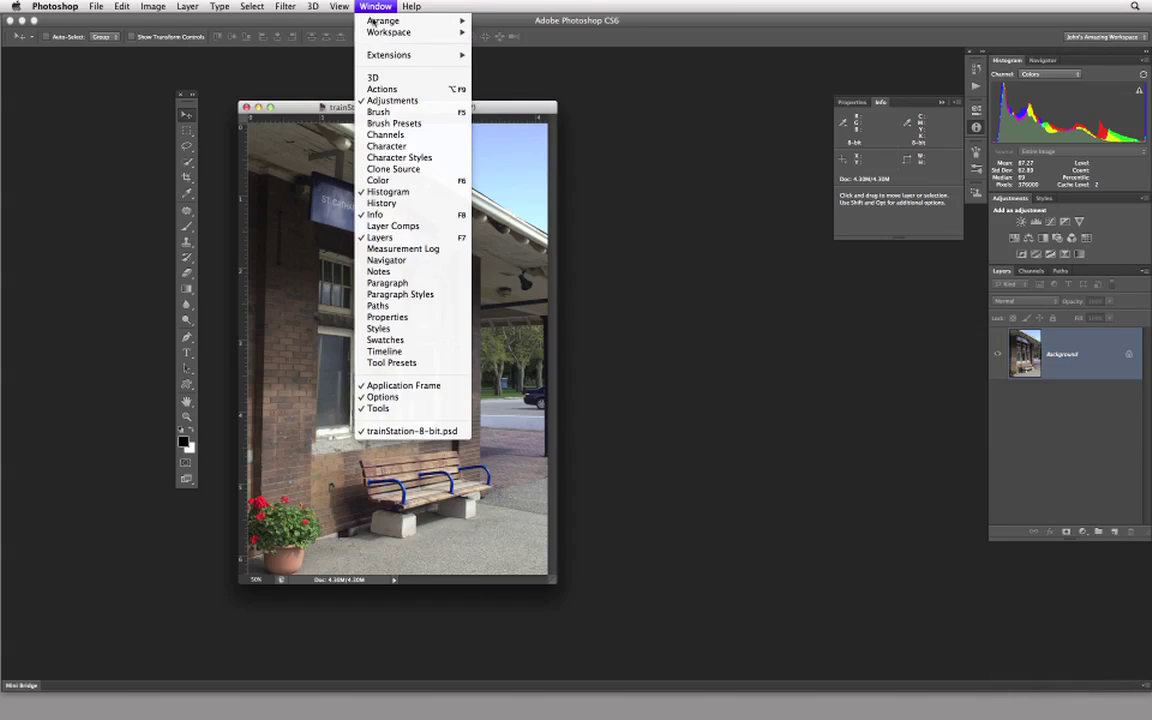
mouse_move(392, 34)
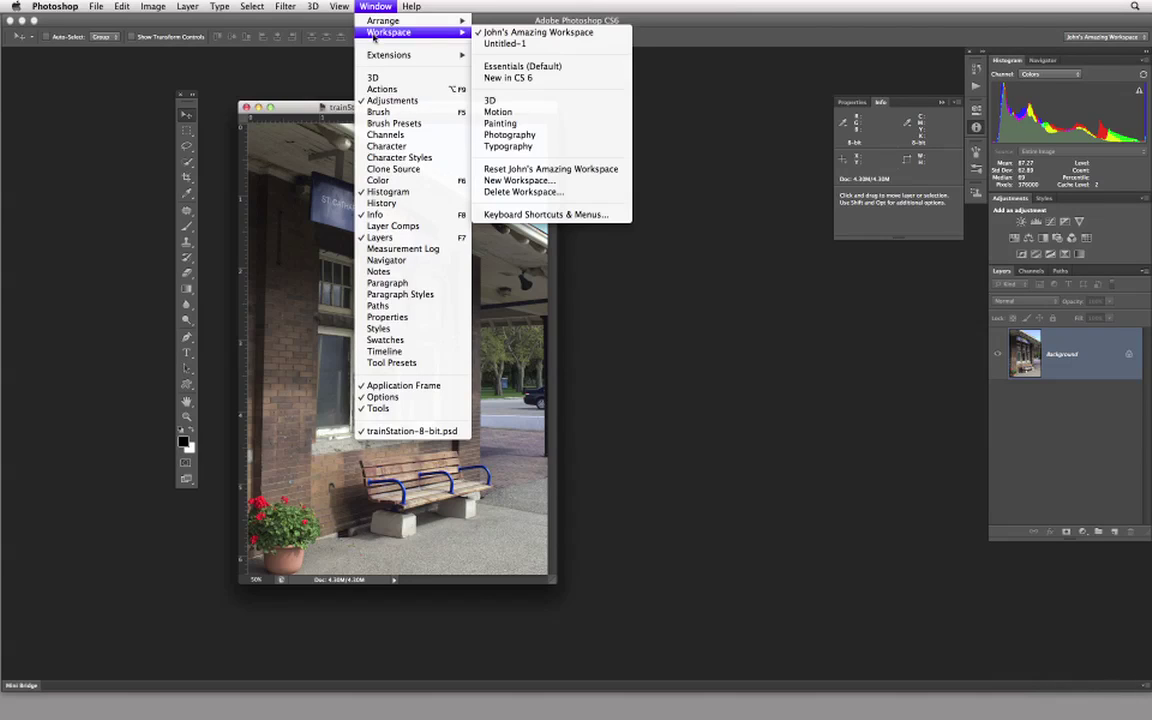
left_click(577, 194)
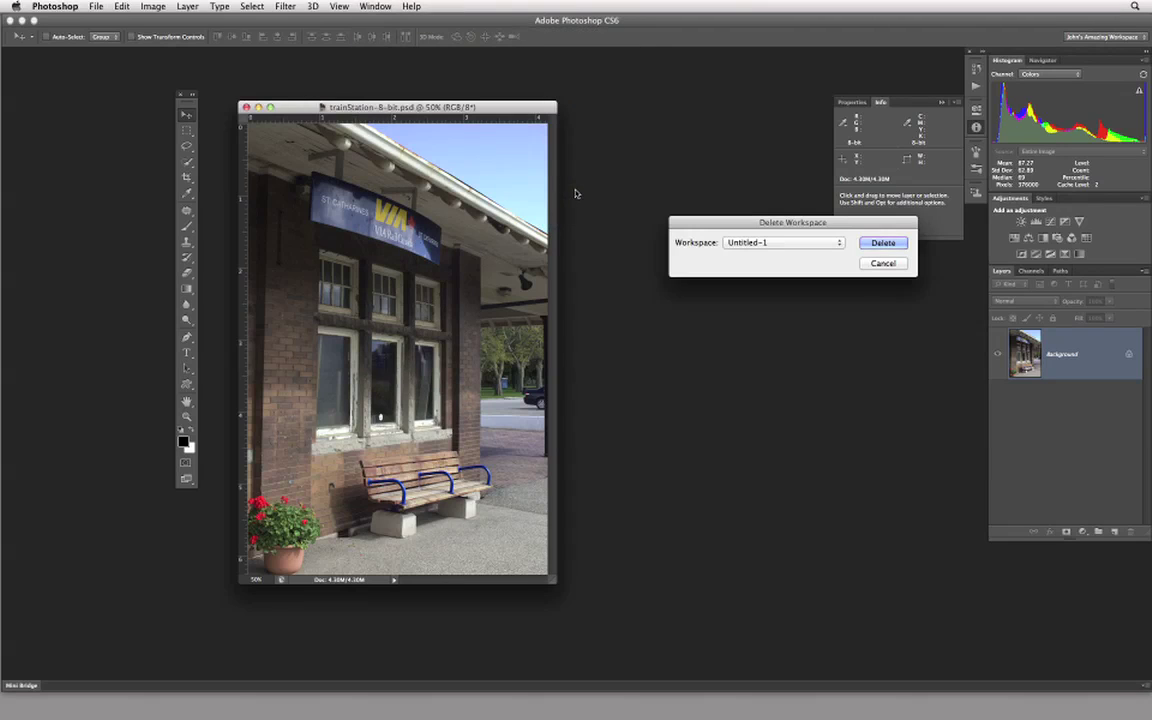
left_click_drag(839, 224, 737, 150)
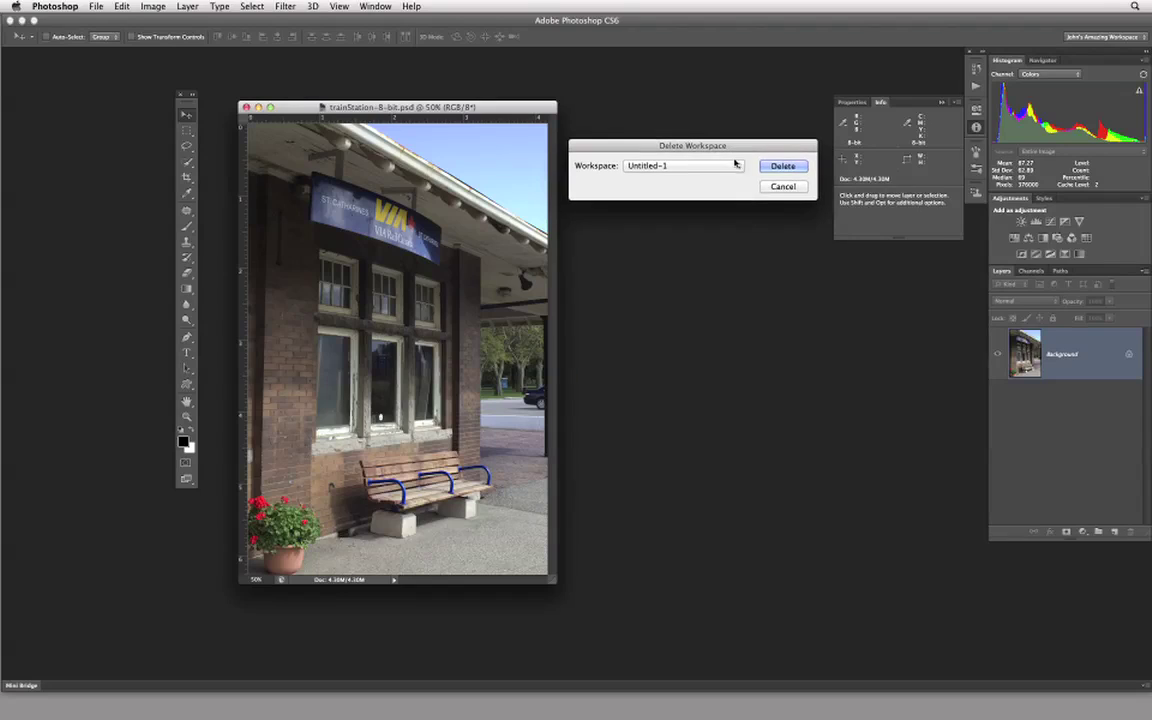
left_click(736, 165)
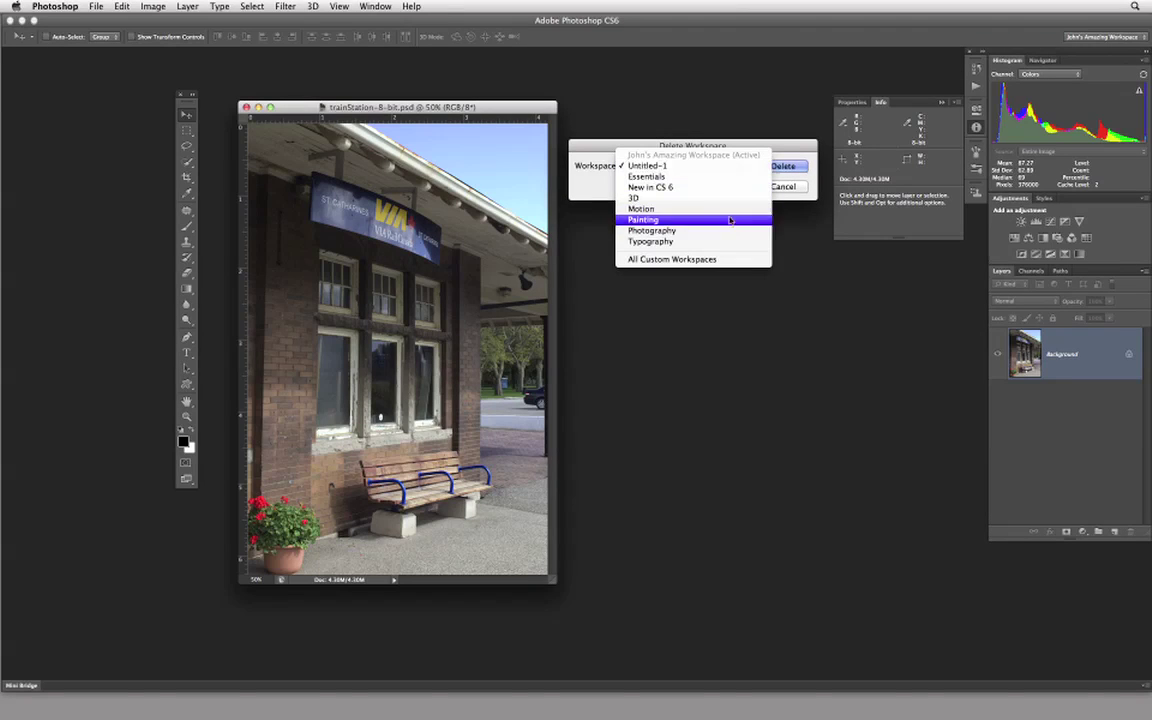
left_click(733, 164)
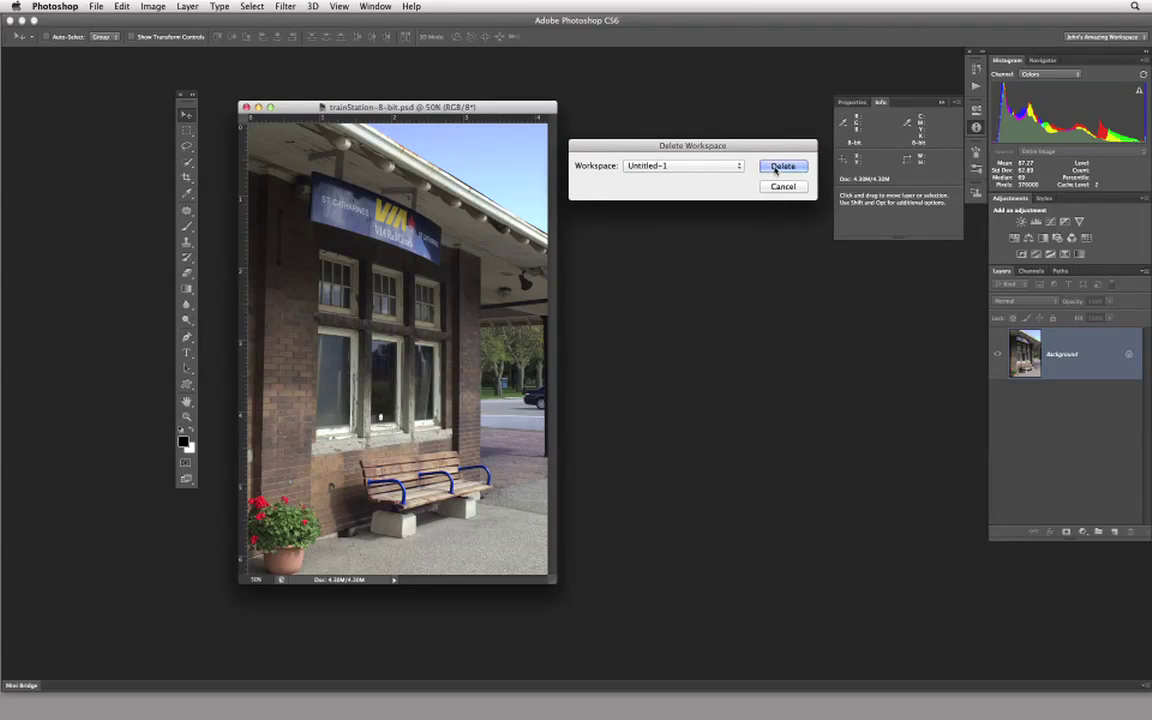
left_click(777, 171)
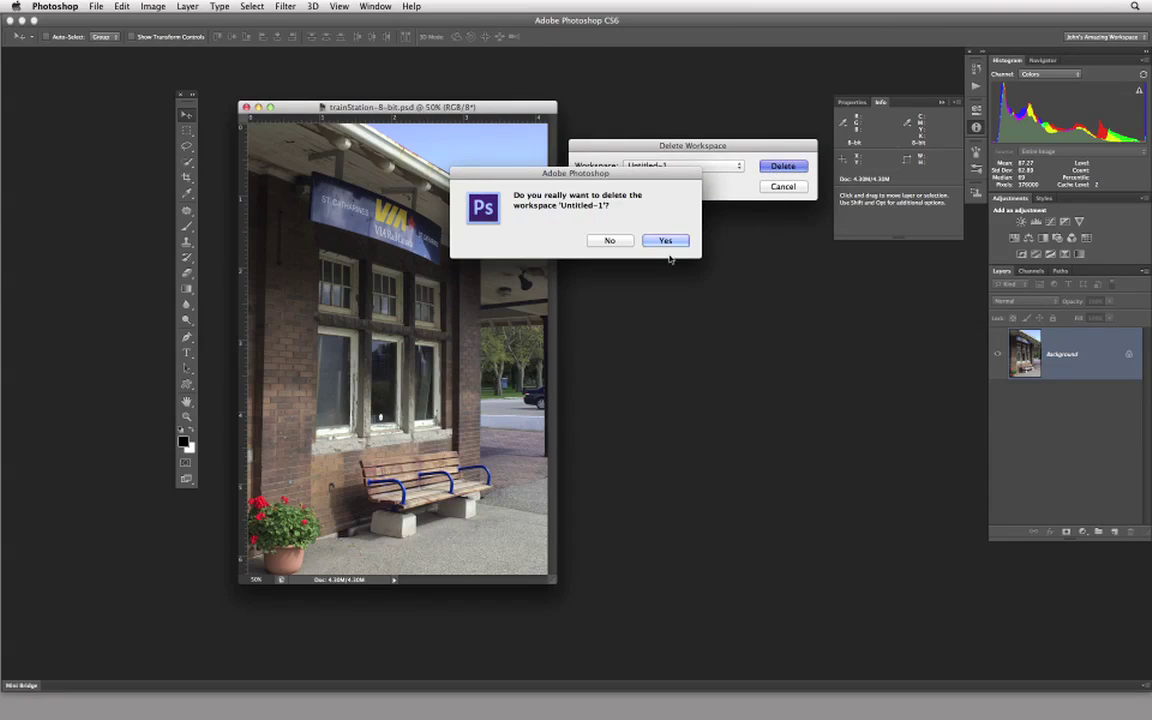
left_click(670, 240)
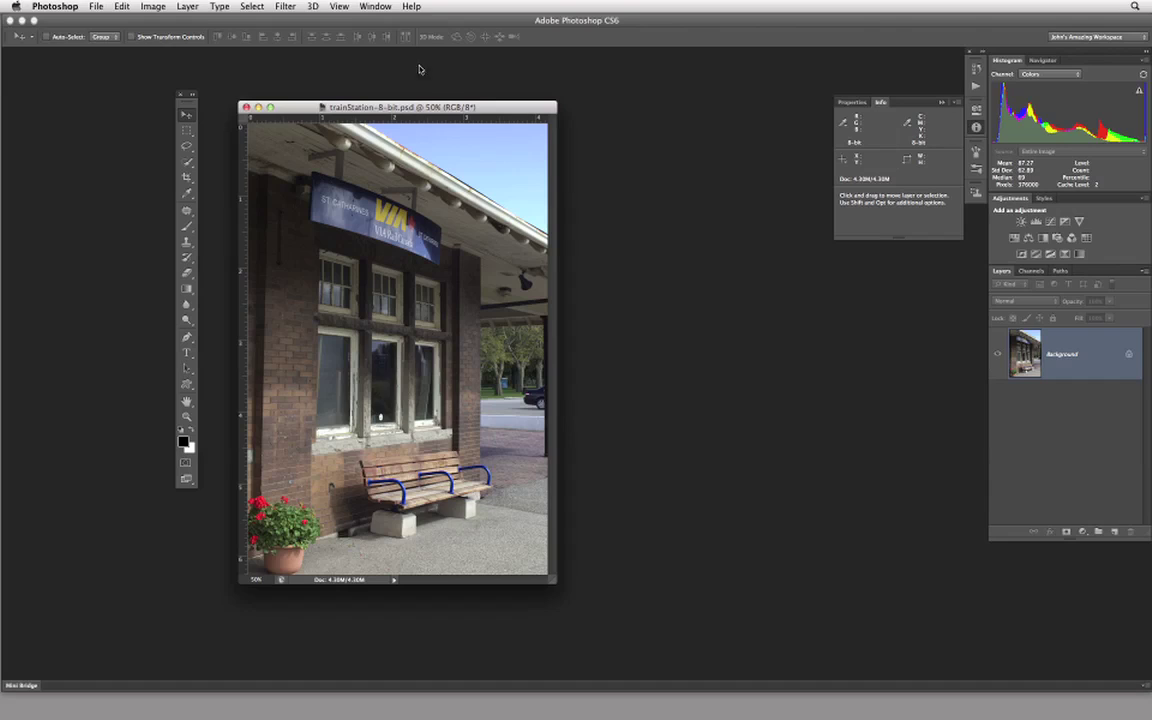
Step: Switch to the Photography workspace and collapse the open Character panel to its icon
left_click(377, 8)
mouse_move(408, 34)
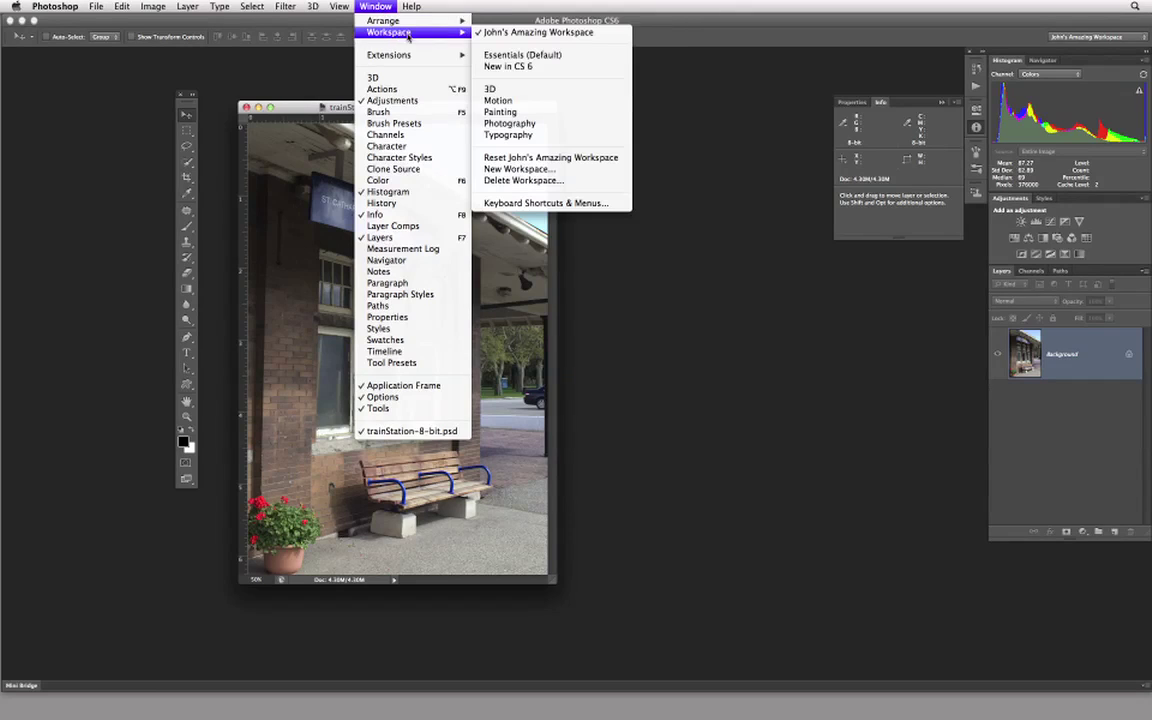
left_click(577, 125)
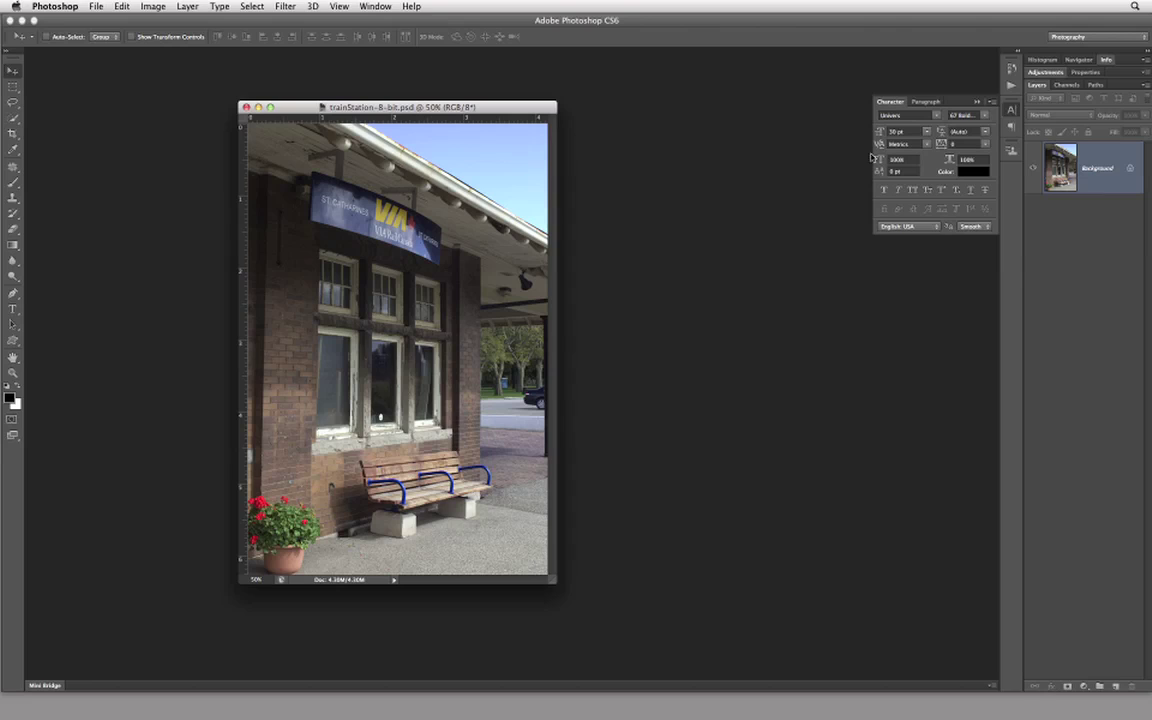
left_click(977, 101)
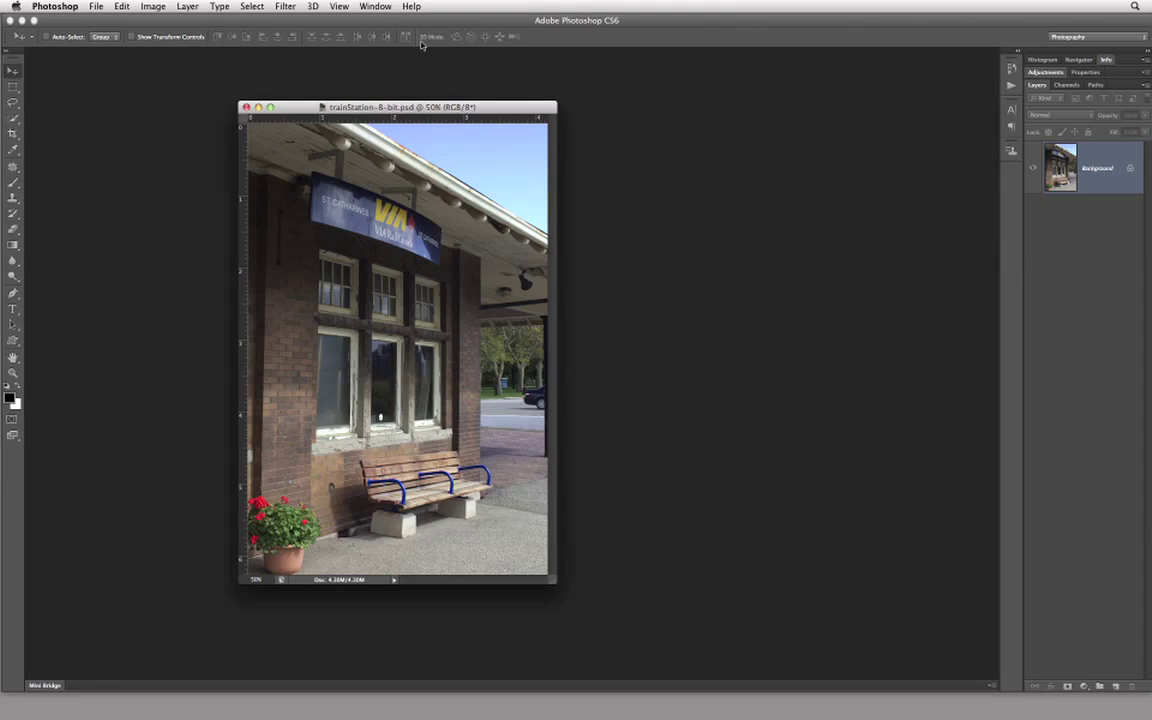
Step: Delete the remaining custom Amazing Workspace
left_click(374, 7)
mouse_move(381, 34)
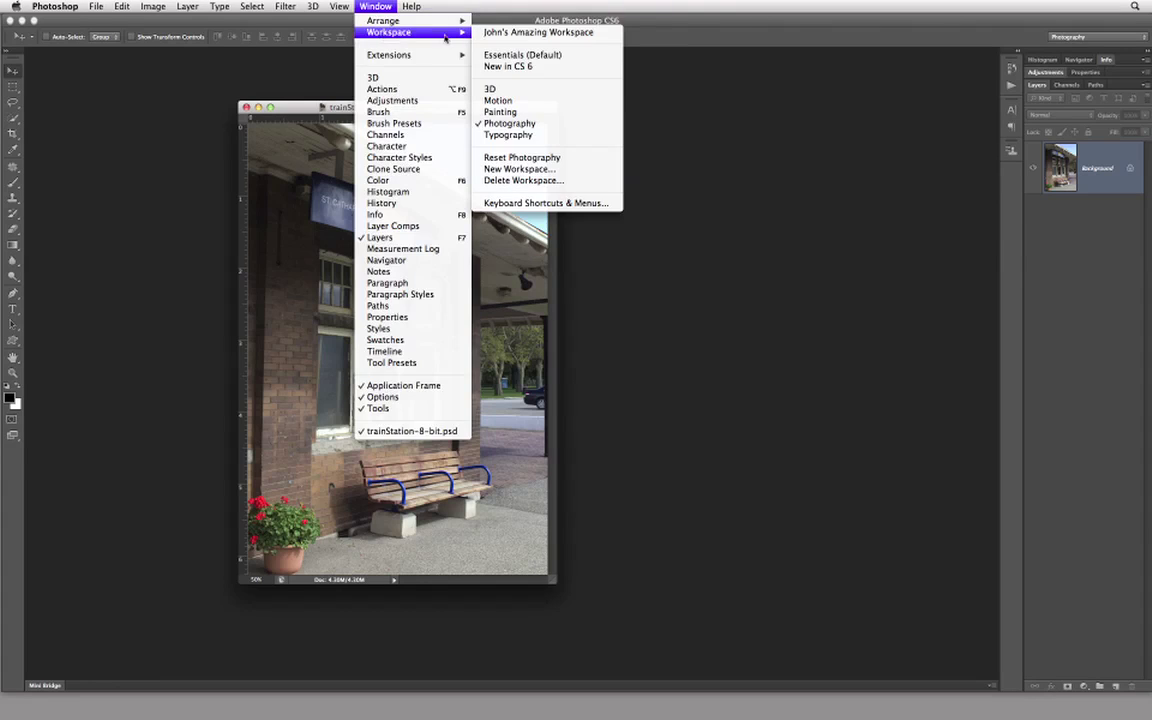
left_click(586, 182)
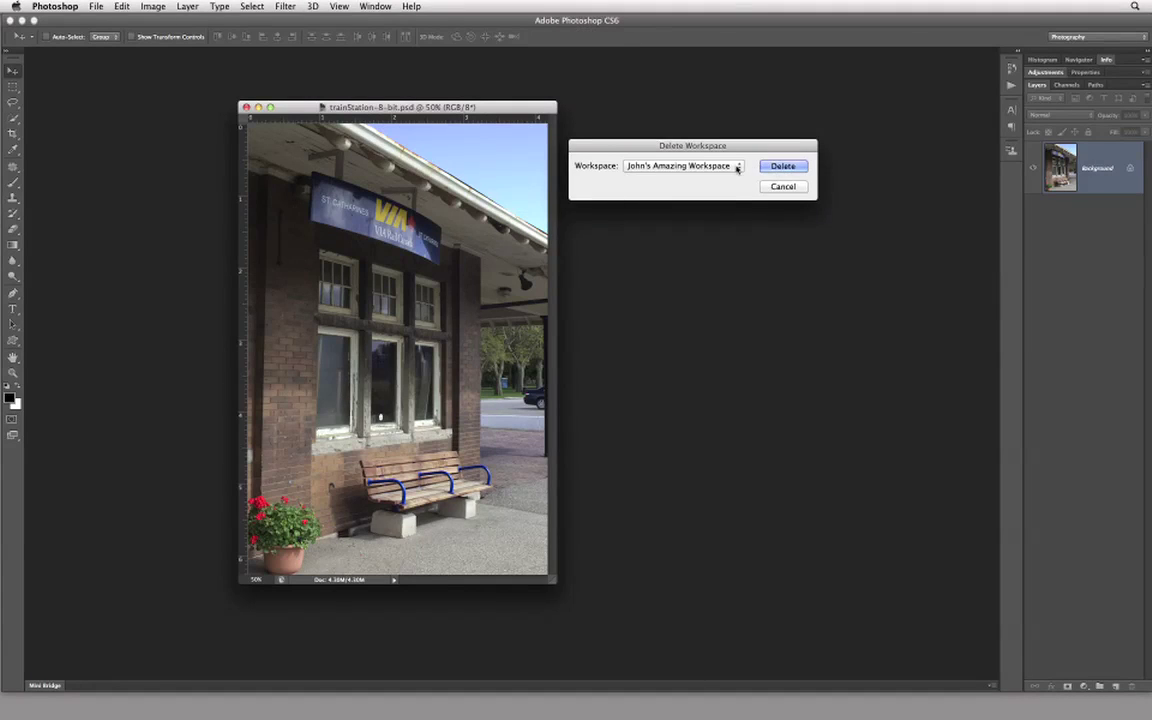
left_click(737, 167)
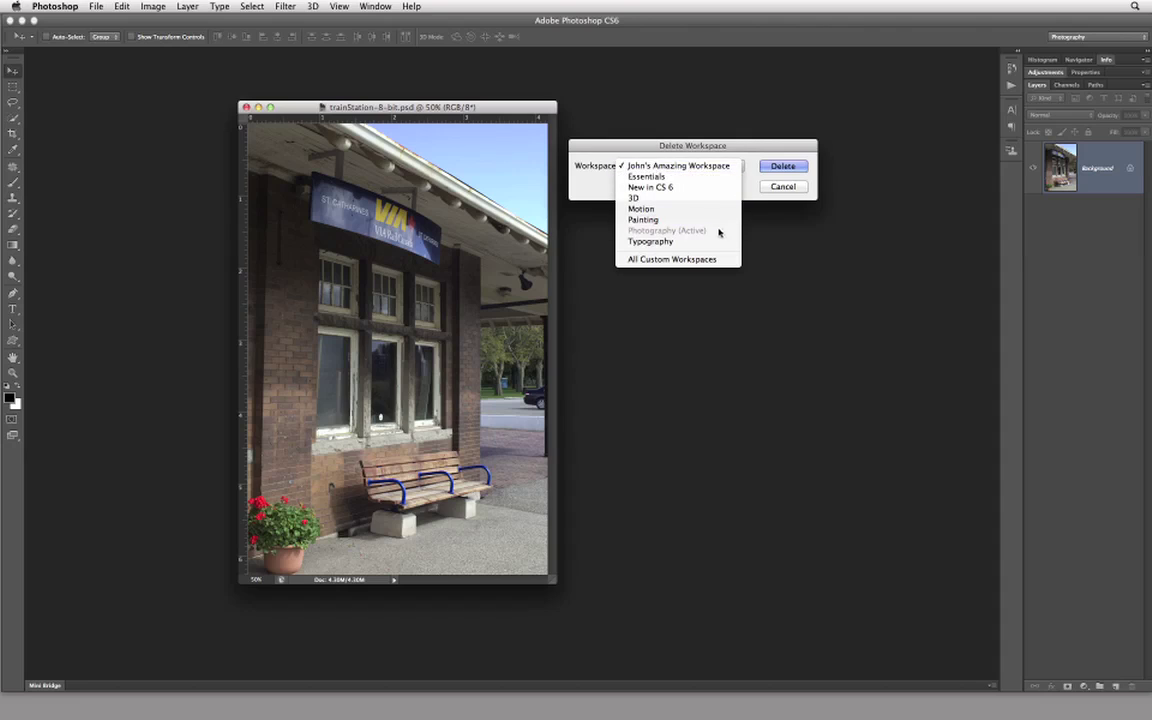
left_click(690, 166)
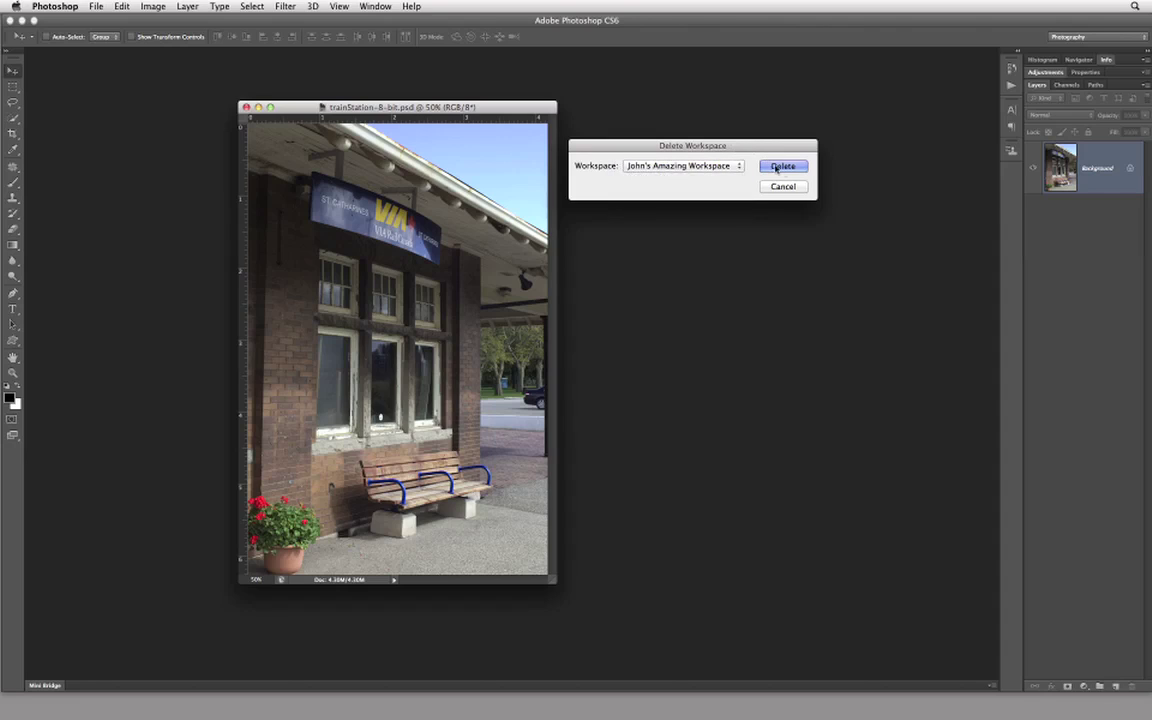
left_click(783, 166)
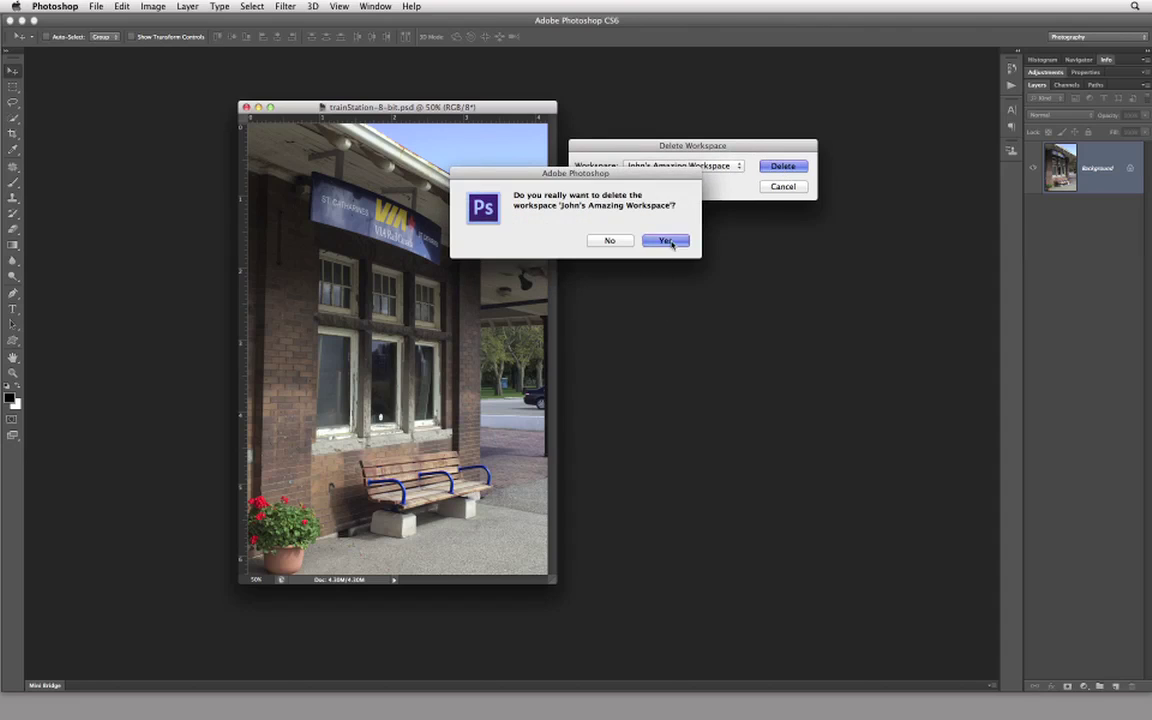
left_click(674, 243)
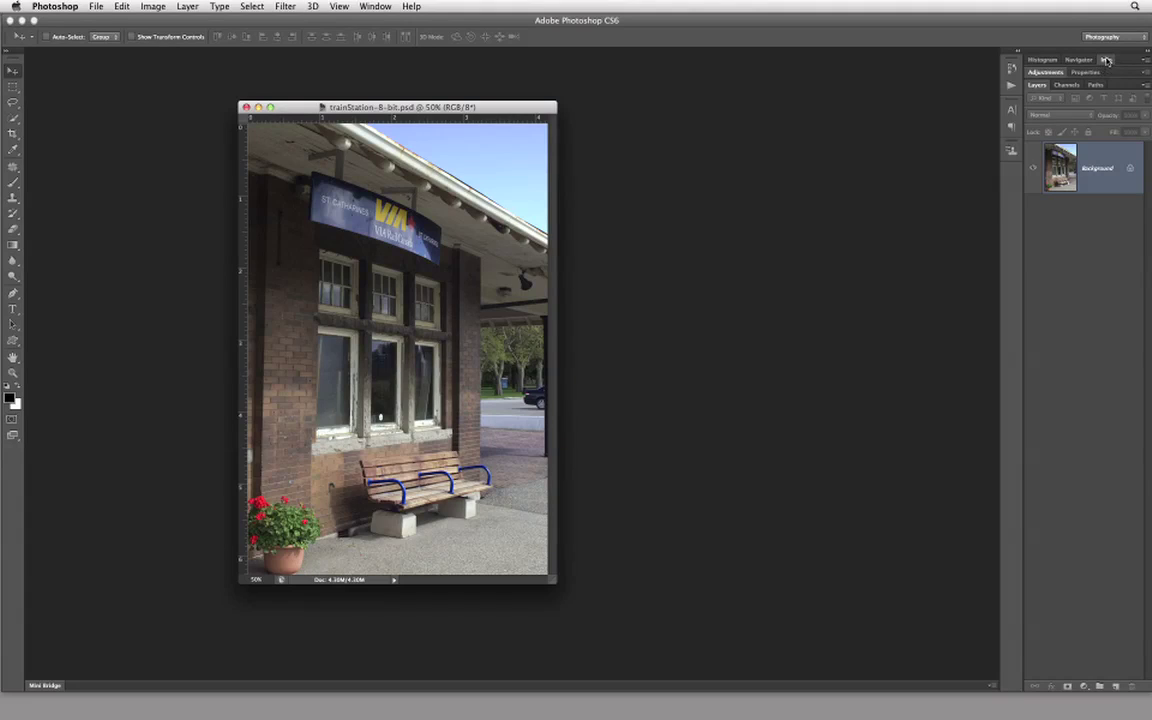
Step: Move the Info, Navigator and Properties panels out of their groups into the collapsed icon dock
left_click_drag(1109, 61, 1015, 171)
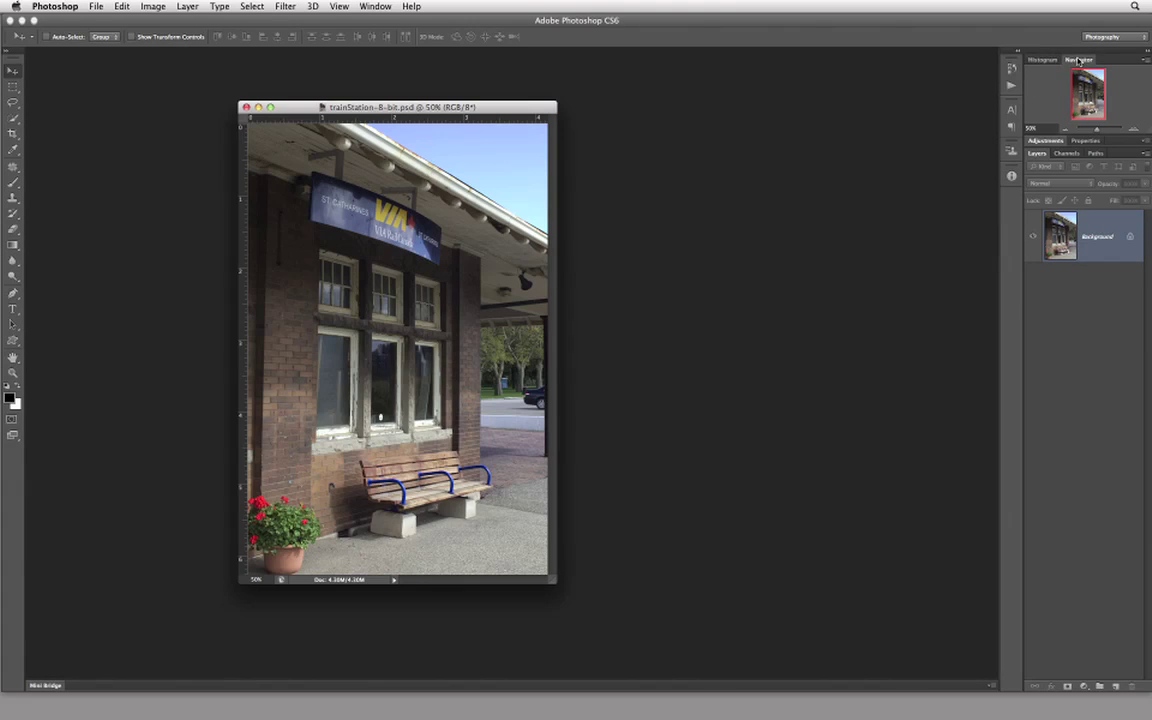
left_click_drag(1079, 60, 1010, 200)
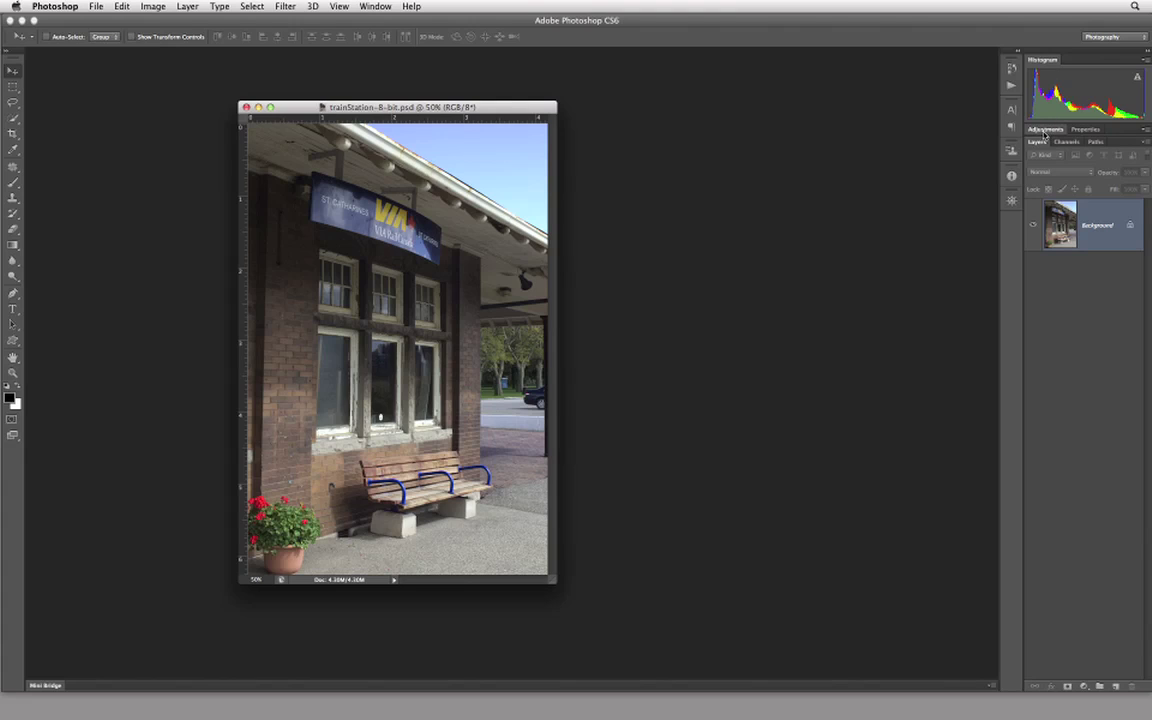
left_click(1084, 130)
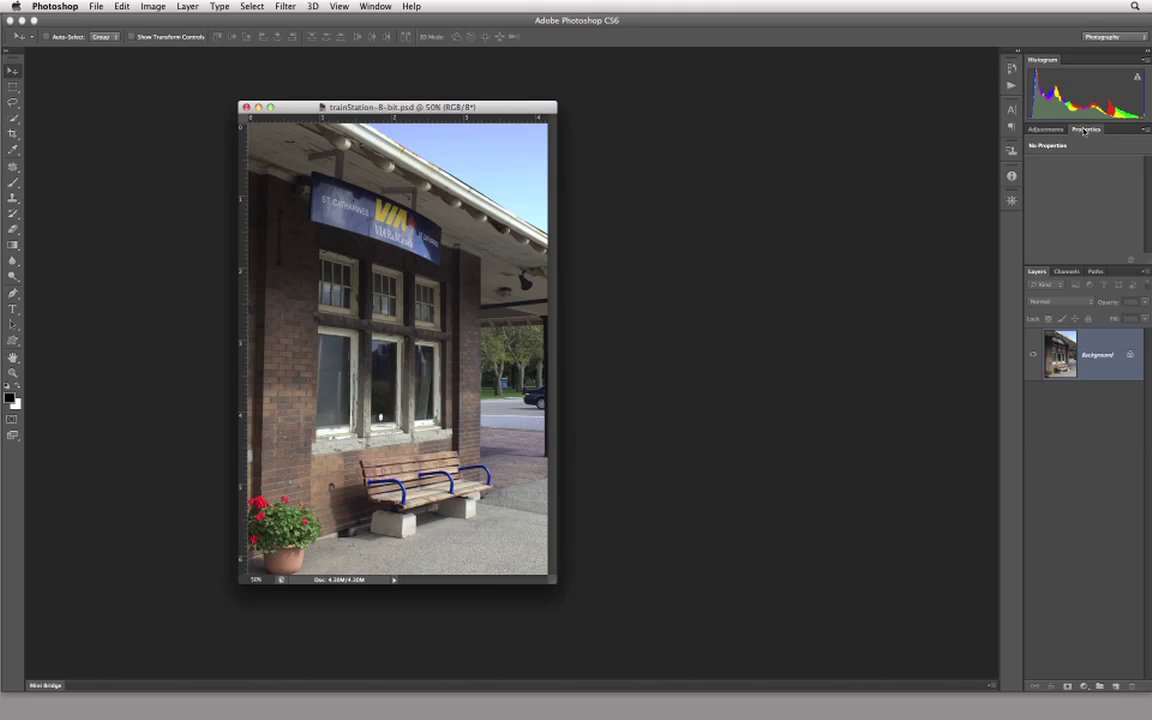
left_click_drag(1086, 131, 1009, 225)
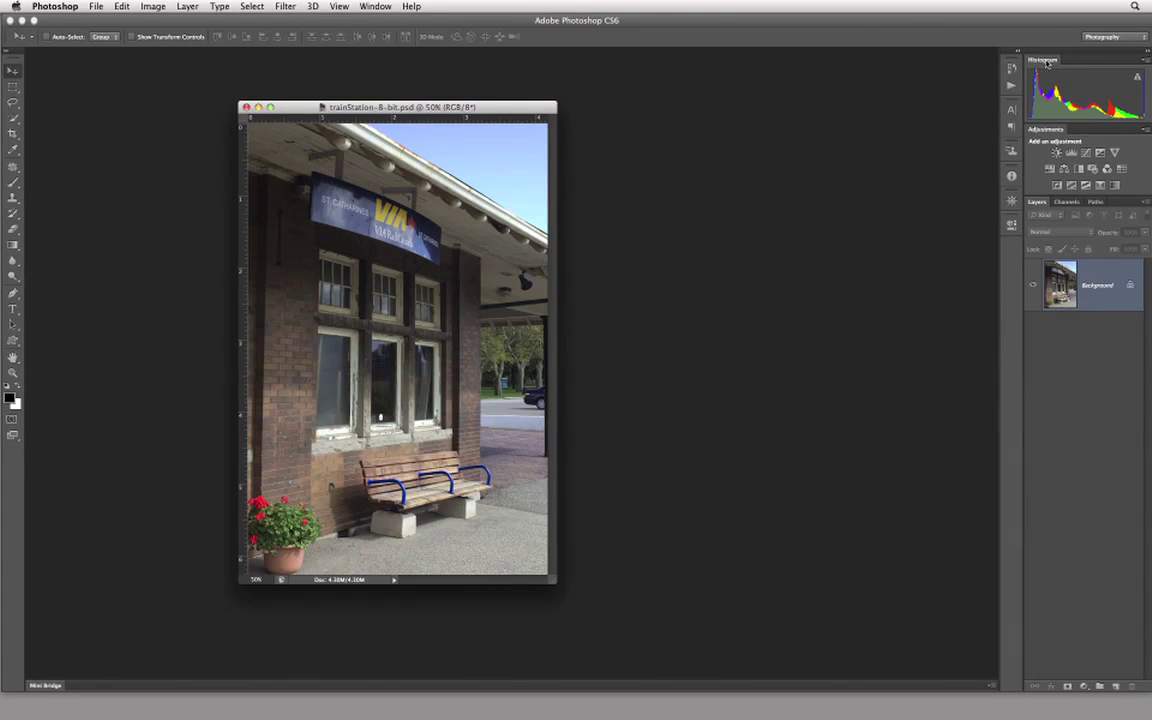
Step: Set the Histogram panel to Expanded View and refresh it with uncached data
left_click(1145, 61)
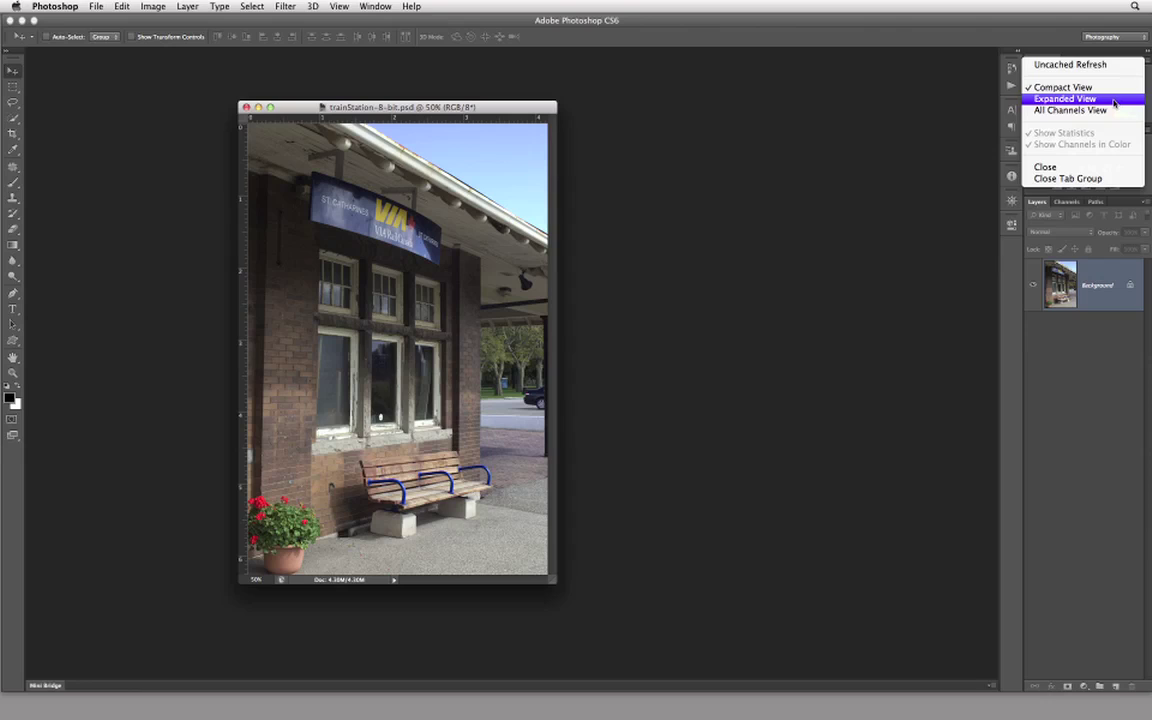
left_click(1112, 99)
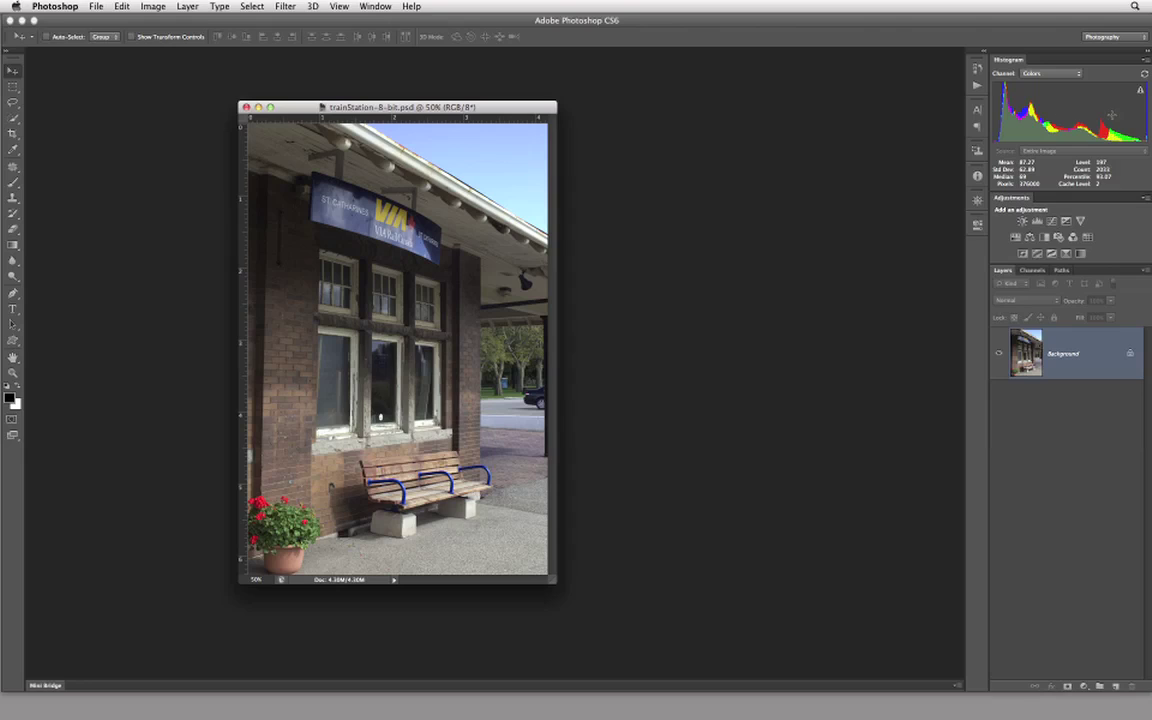
left_click(1141, 92)
Step: Save the panel layout as a new custom Amazing Workspace prefixed with the owner's first name, capturing Keyboard Shortcuts and Menus
left_click(377, 7)
mouse_move(375, 32)
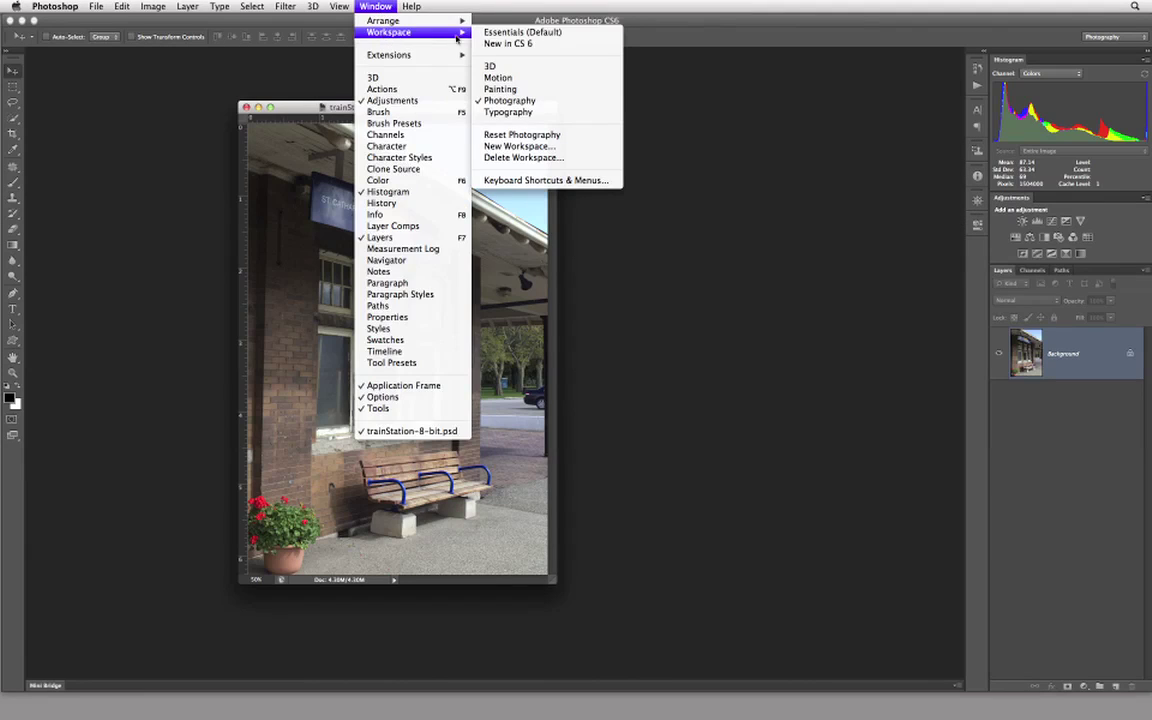
left_click(581, 149)
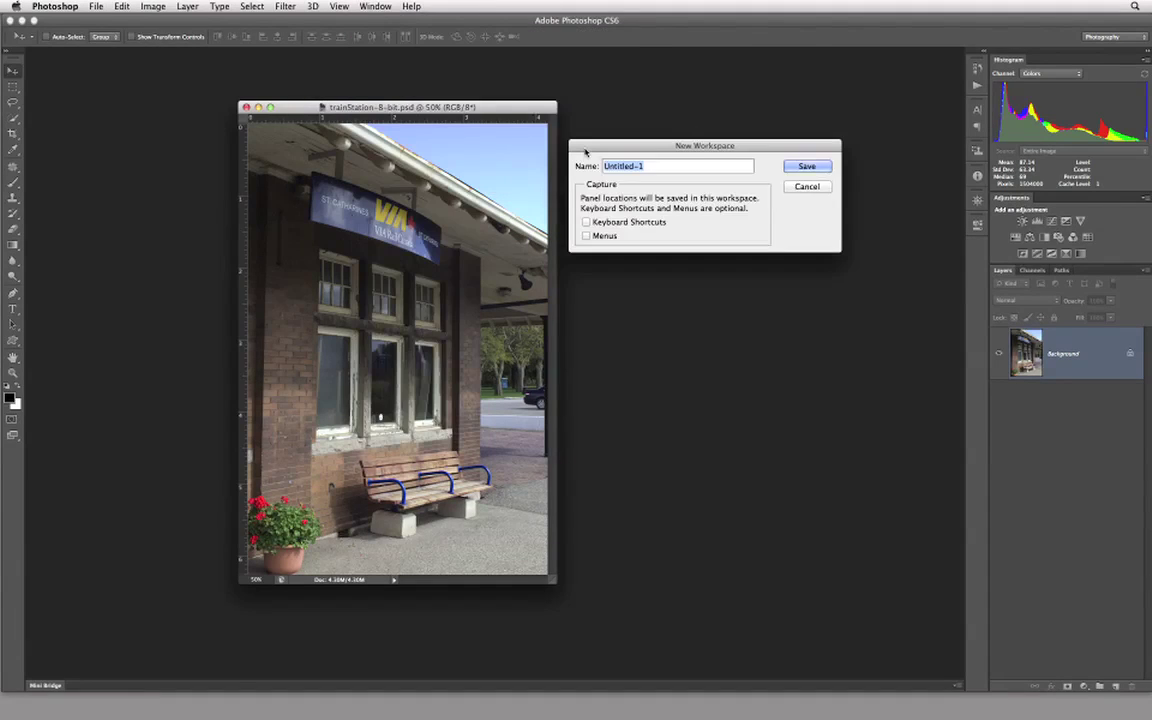
type("John's Amazing WOrkspa")
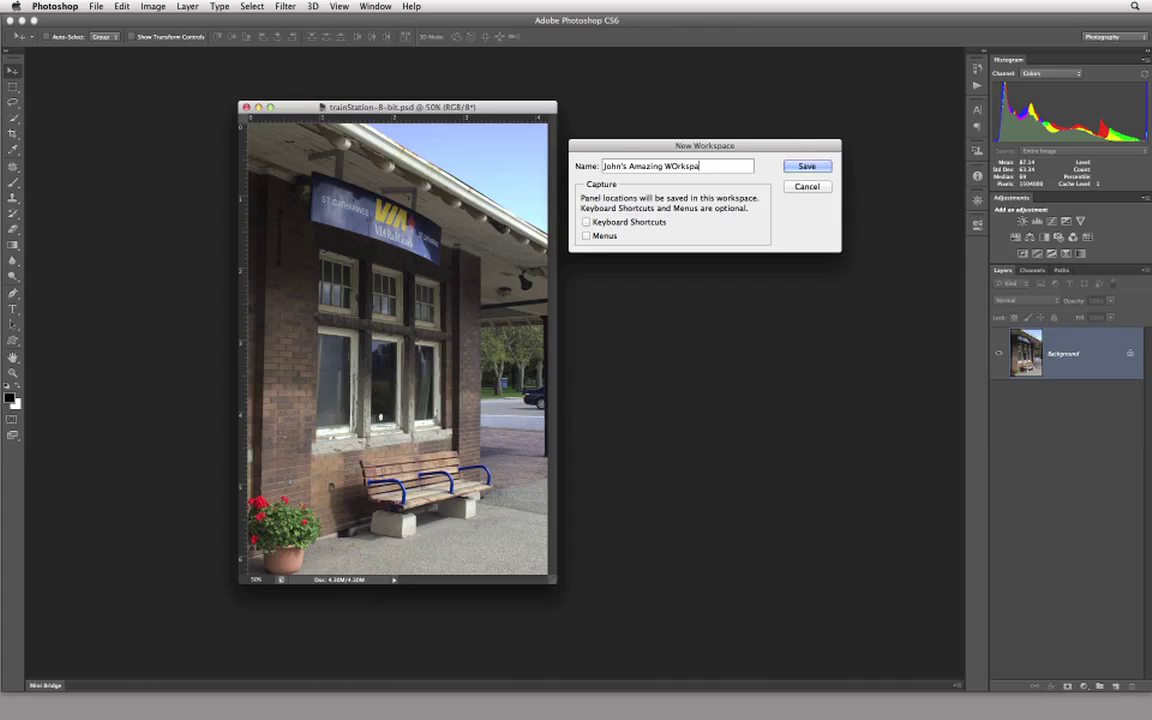
type("ce")
left_click(664, 166)
key("BackSpace")
type("o")
left_click(586, 222)
left_click(586, 237)
left_click(806, 168)
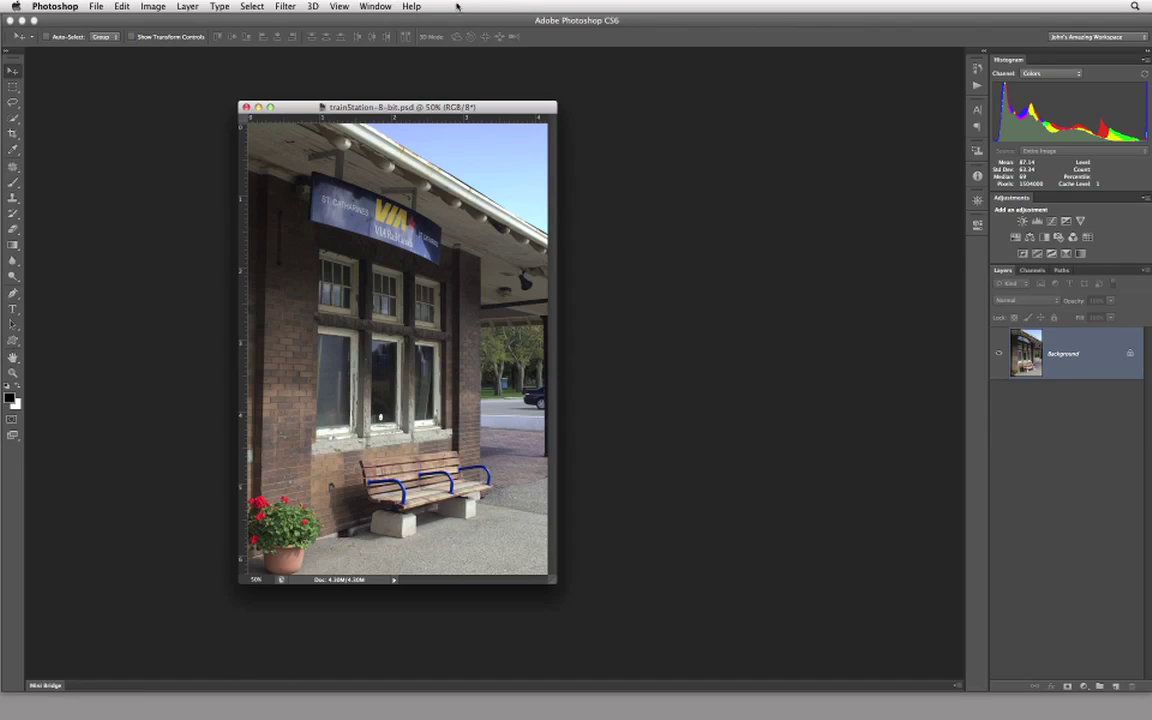
Step: Switch through the Photography, Painting, Typography and Motion workspaces and return to the custom Amazing Workspace
left_click(1072, 41)
left_click(1078, 38)
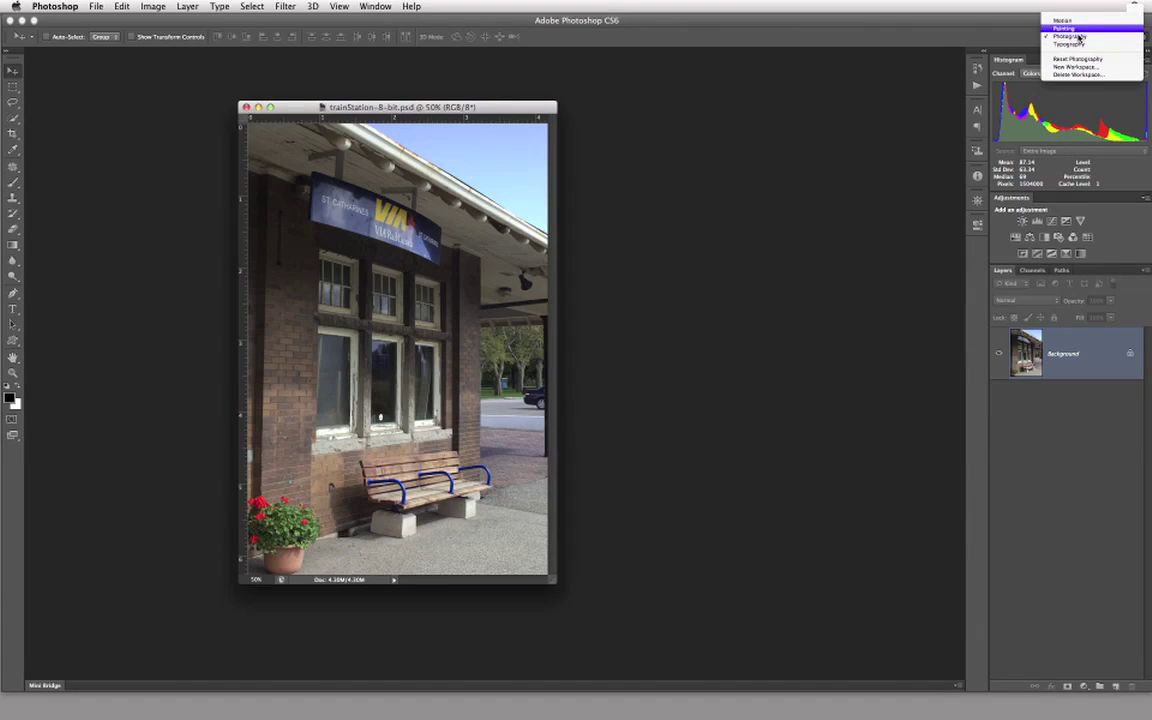
left_click(1066, 28)
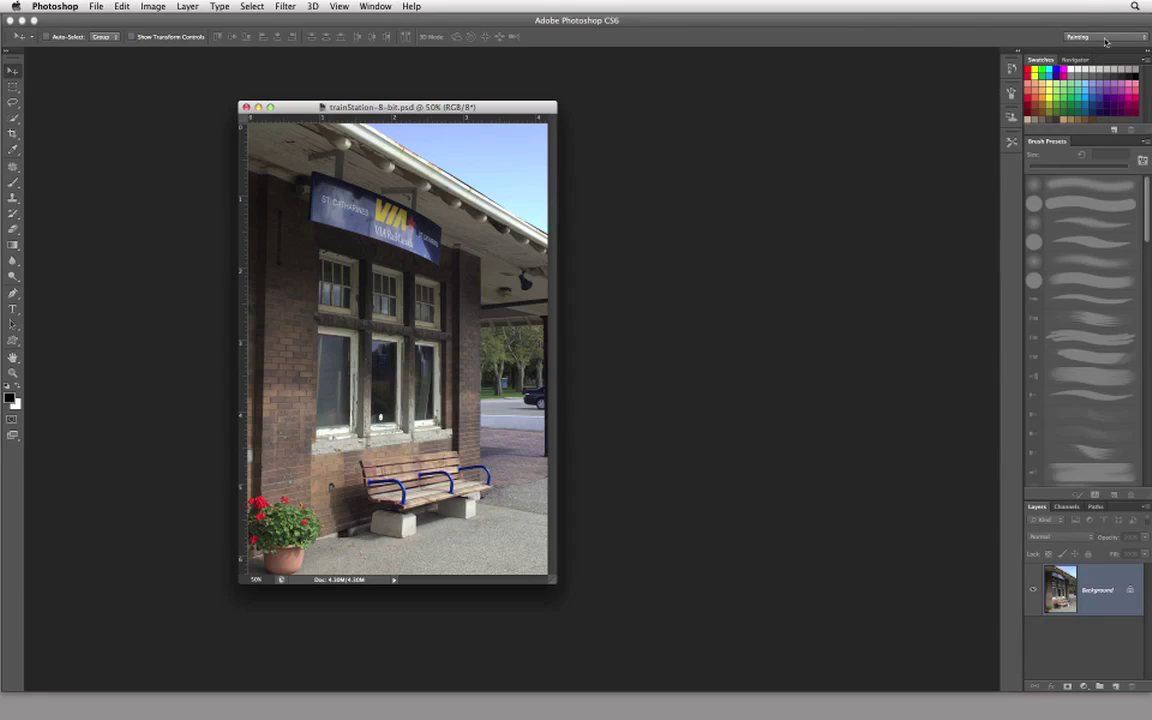
left_click(1105, 41)
left_click(1103, 62)
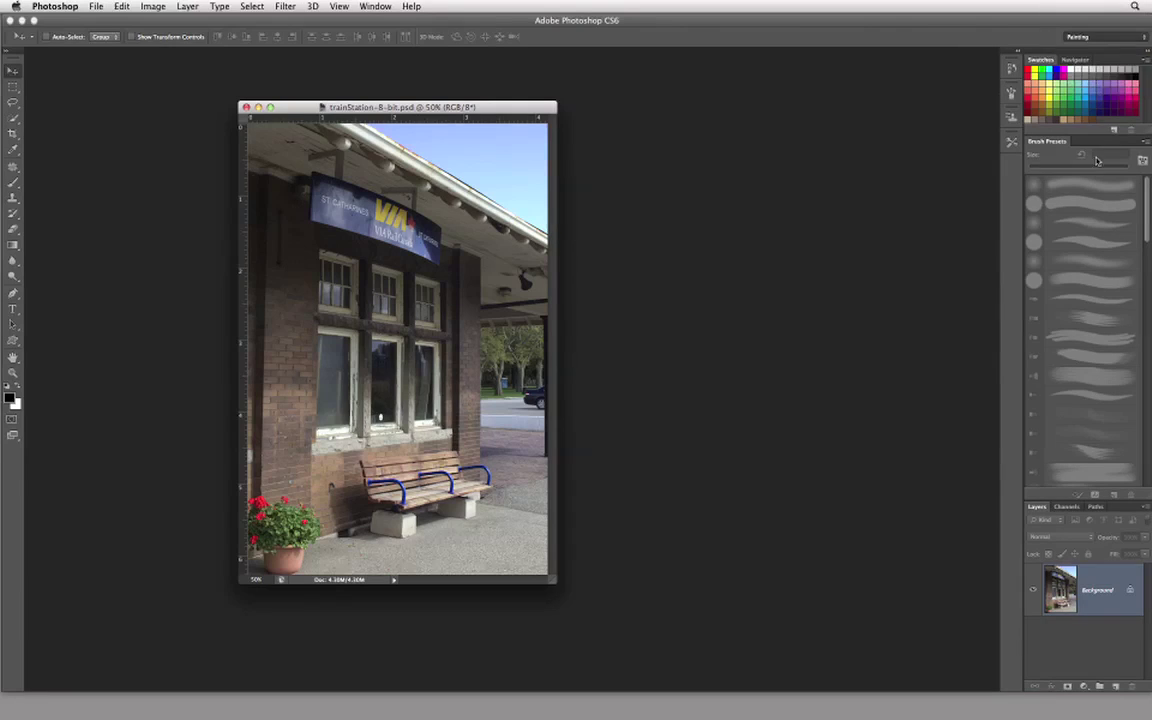
left_click(1108, 37)
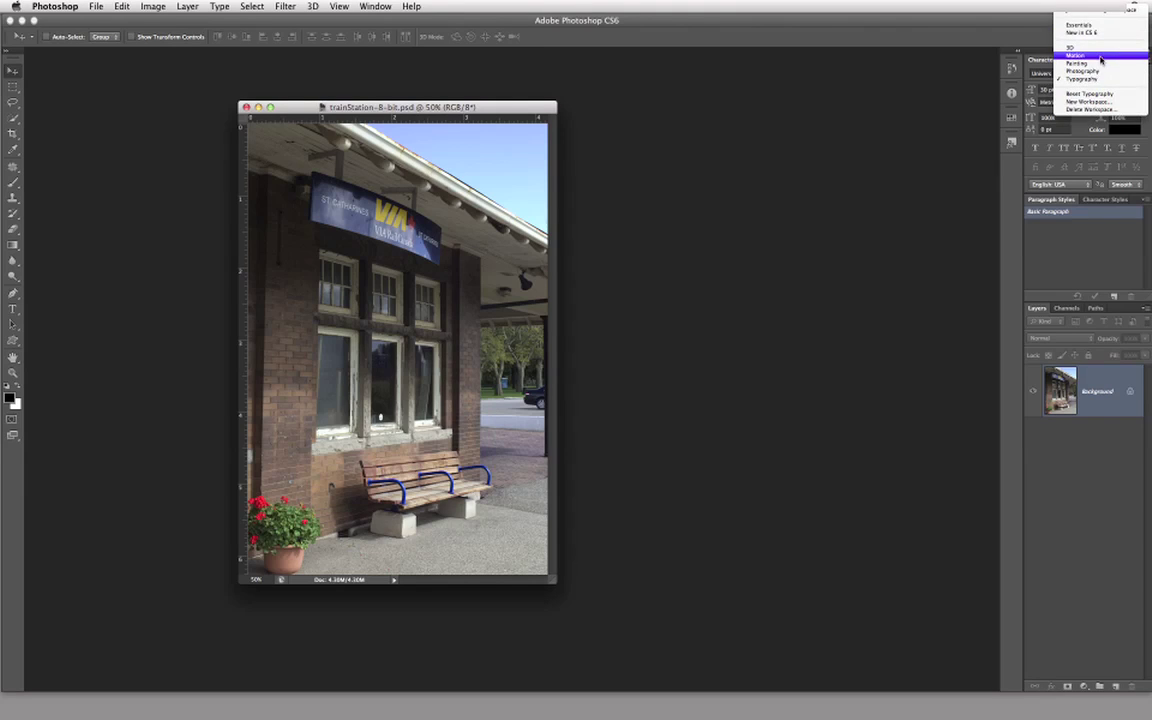
left_click(1101, 57)
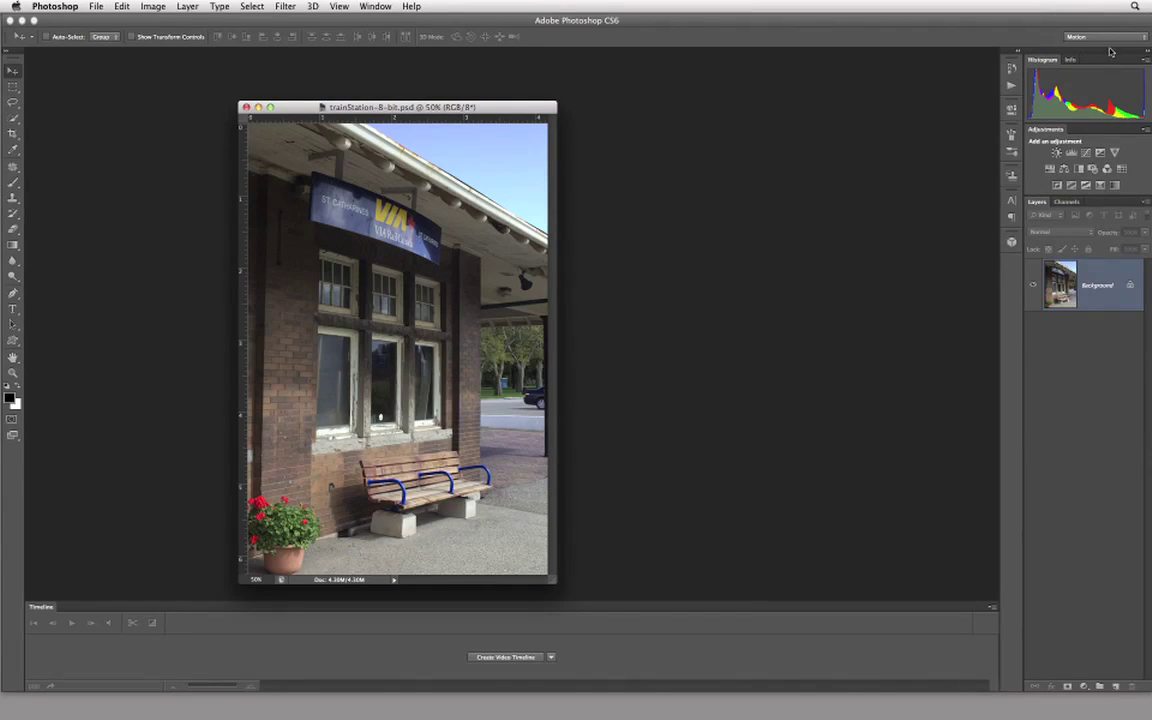
left_click(1106, 37)
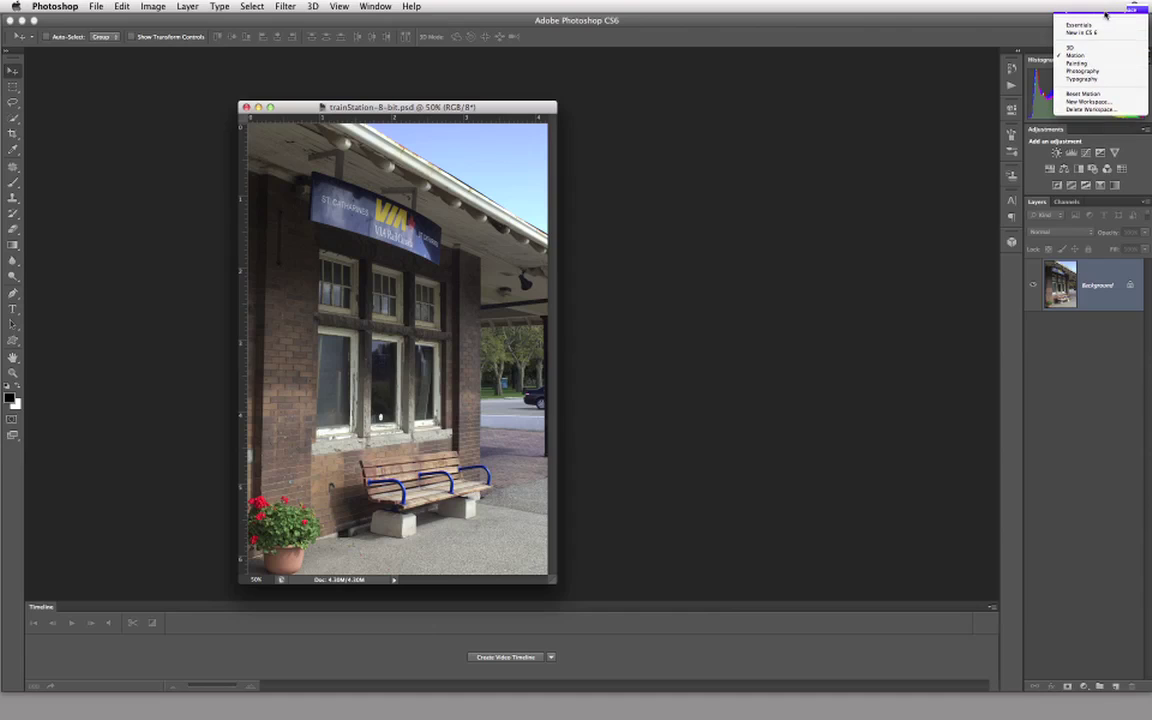
left_click(1106, 14)
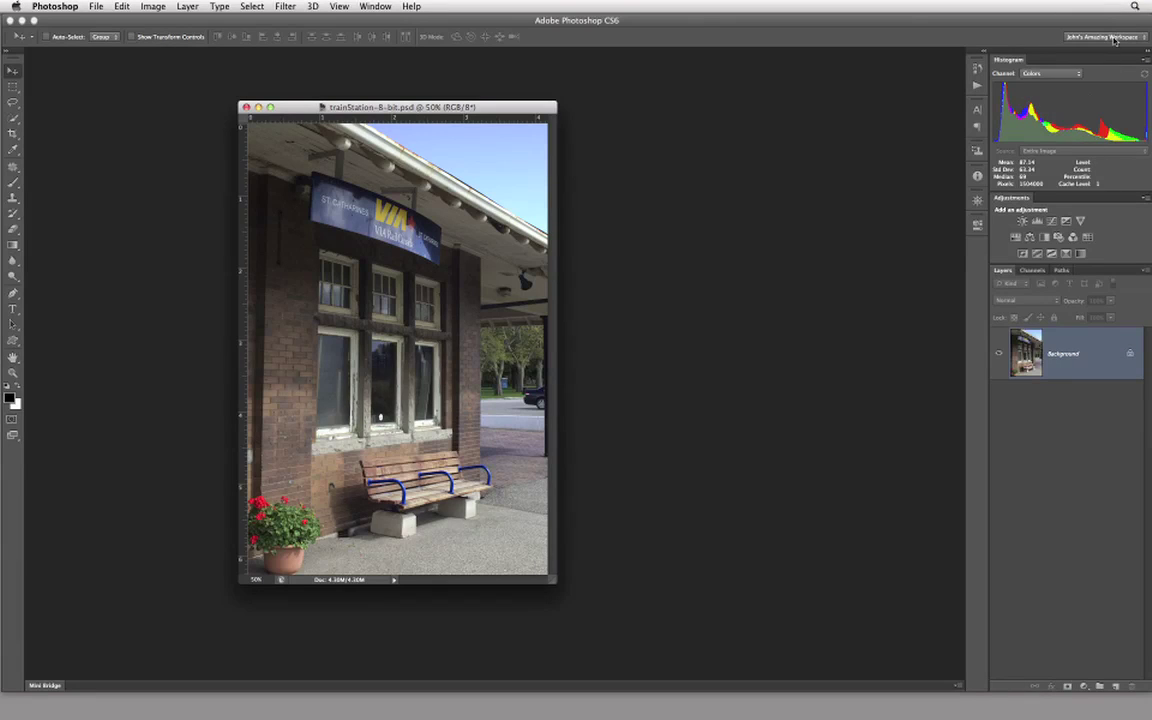
Step: Reset the Photography workspace to its default layout and switch back to the custom Amazing Workspace
left_click(1114, 38)
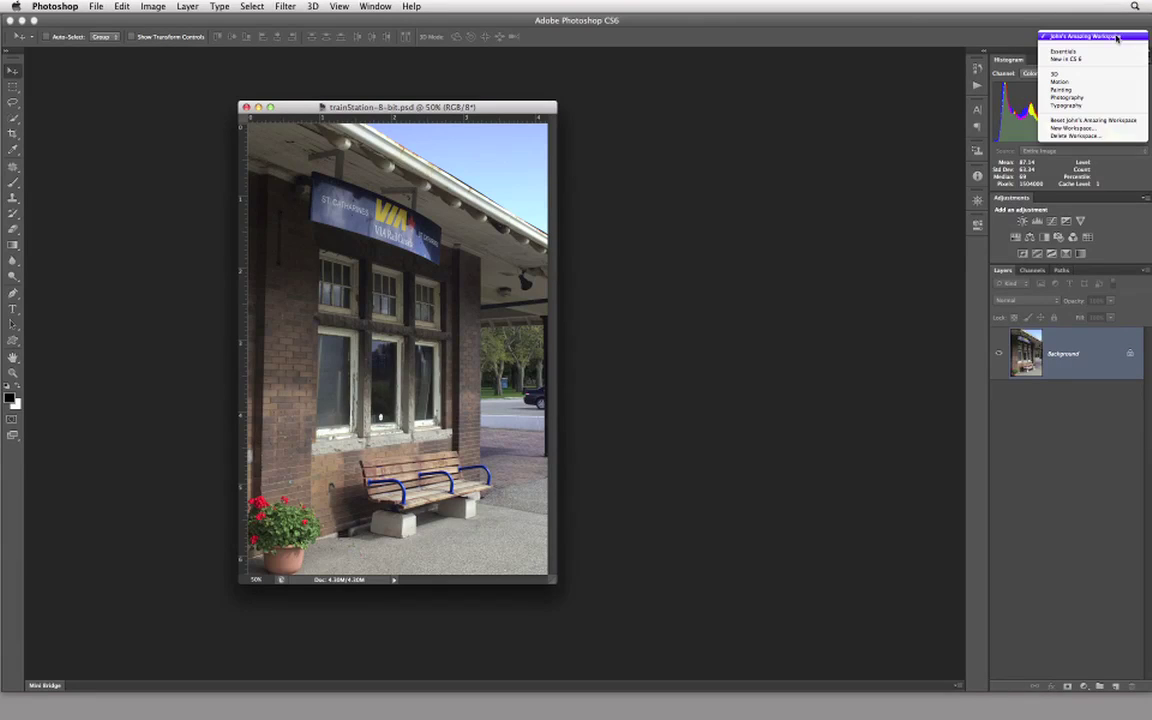
left_click(1109, 97)
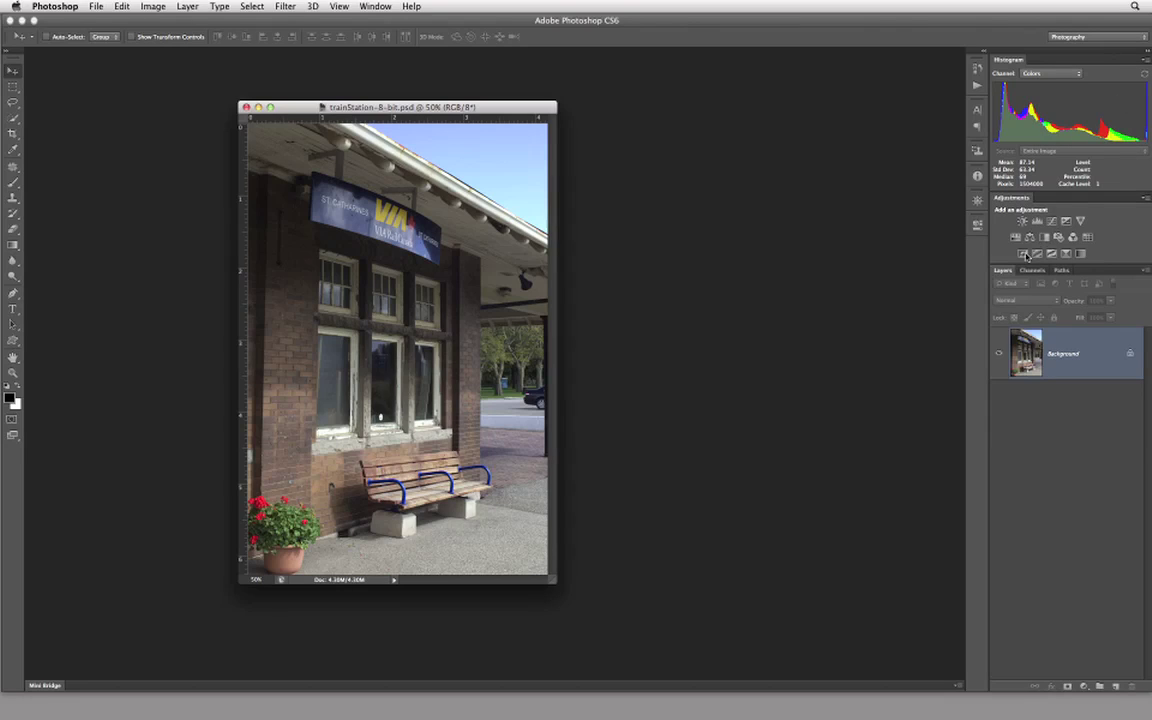
left_click(1100, 37)
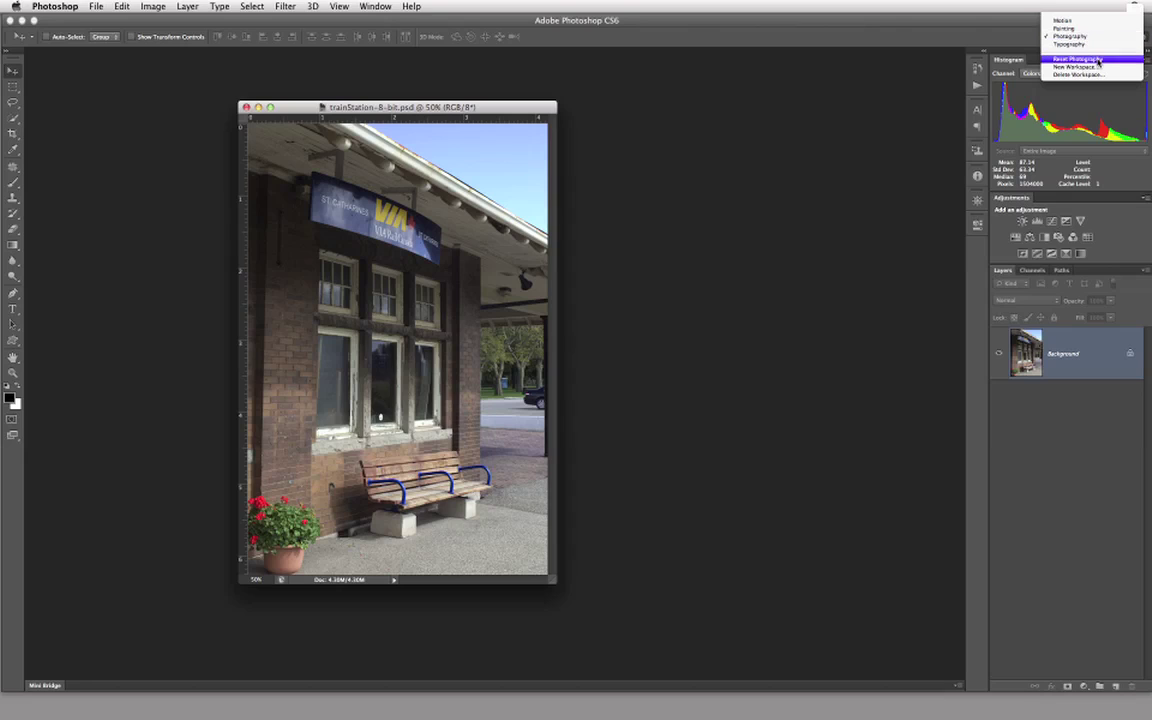
left_click(1106, 58)
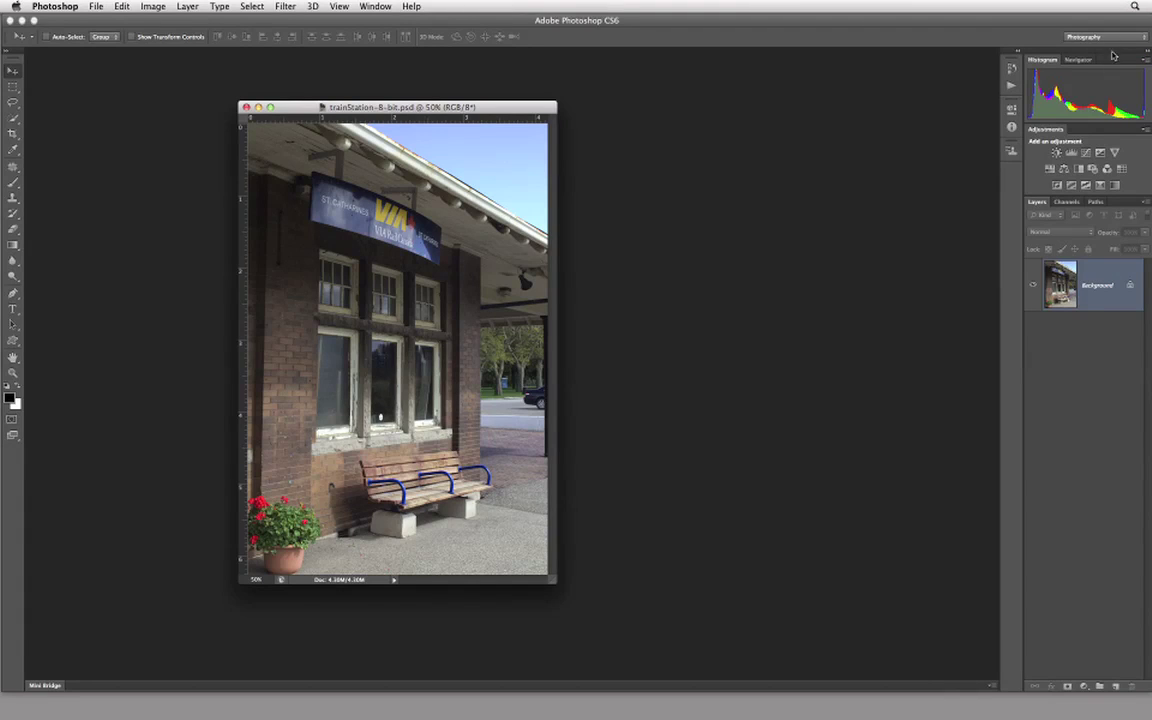
left_click(1111, 38)
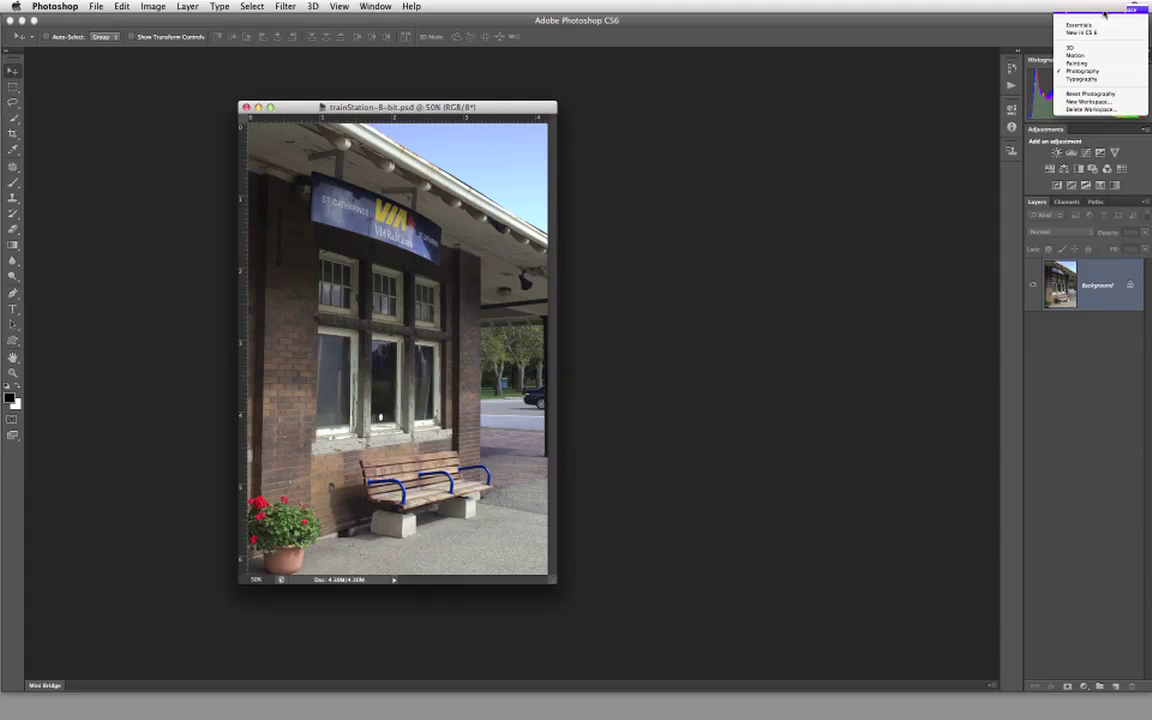
left_click(1106, 14)
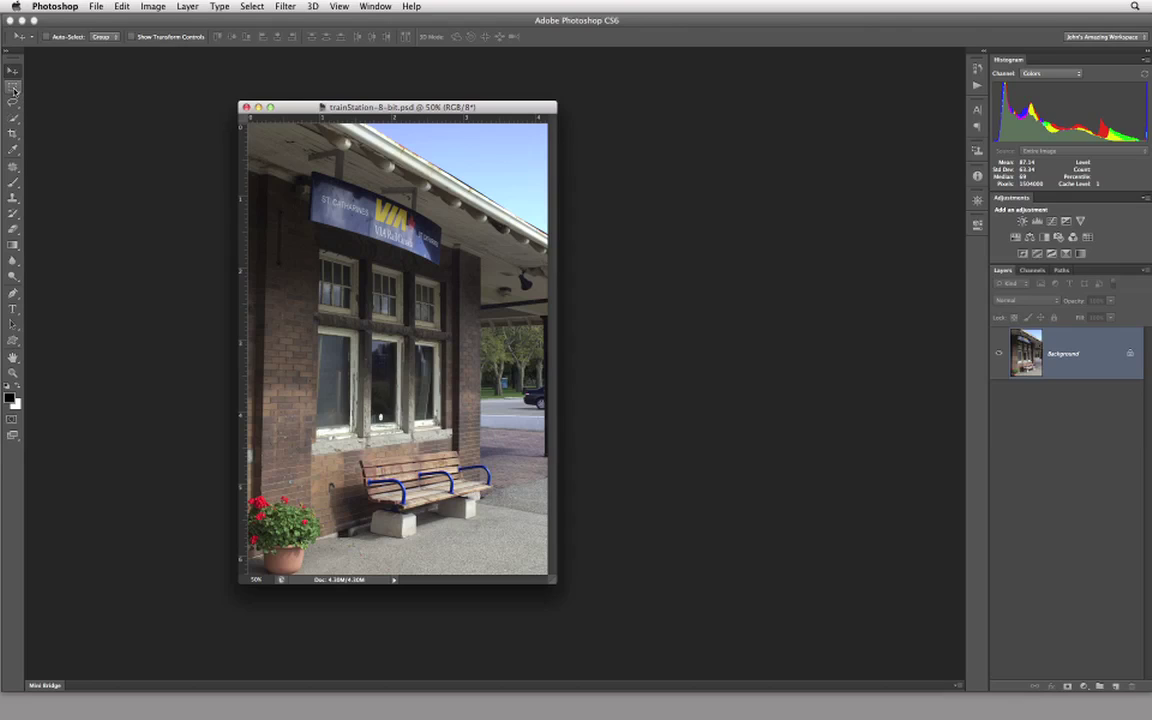
Step: Alternate between the Rectangular Marquee Tool and the Move Tool, showing the marquee tool variants
left_click(13, 89)
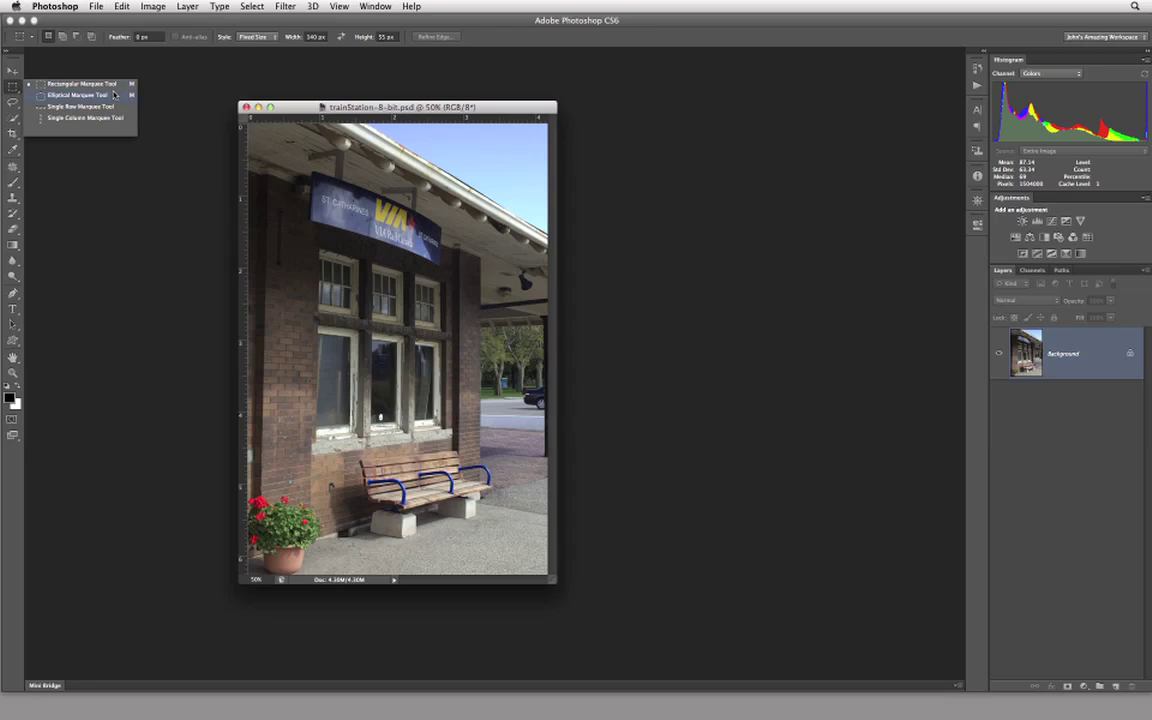
left_click(12, 71)
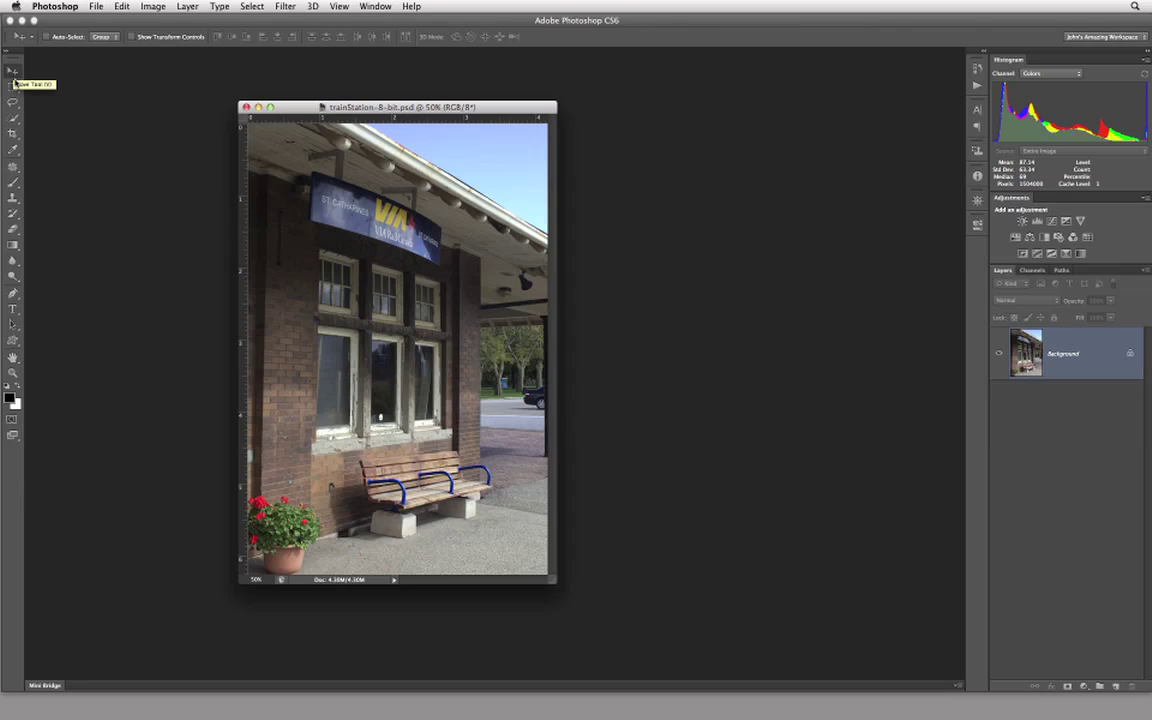
left_click(12, 89)
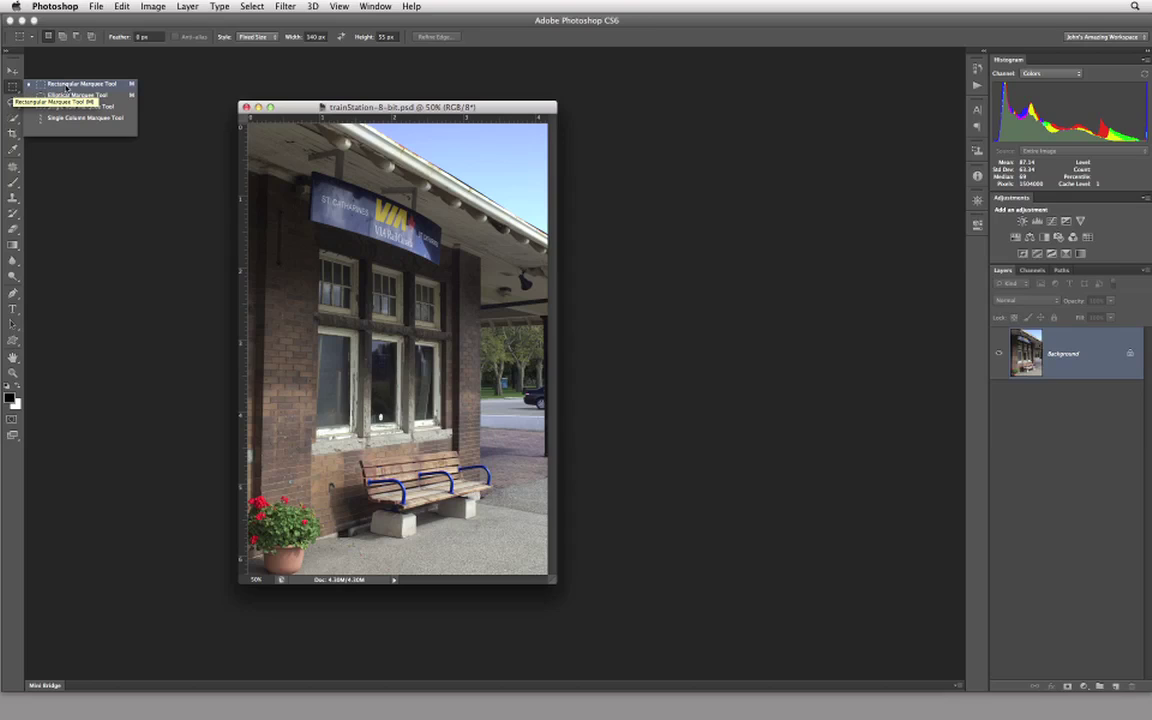
left_click(13, 69)
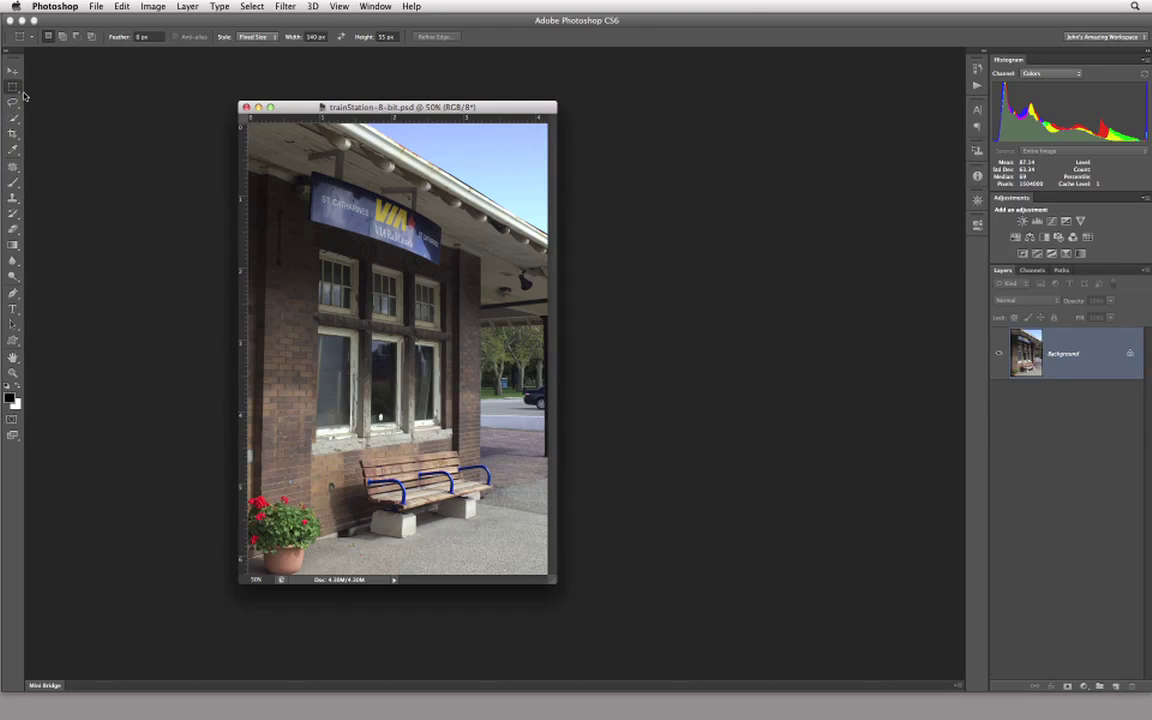
key("v")
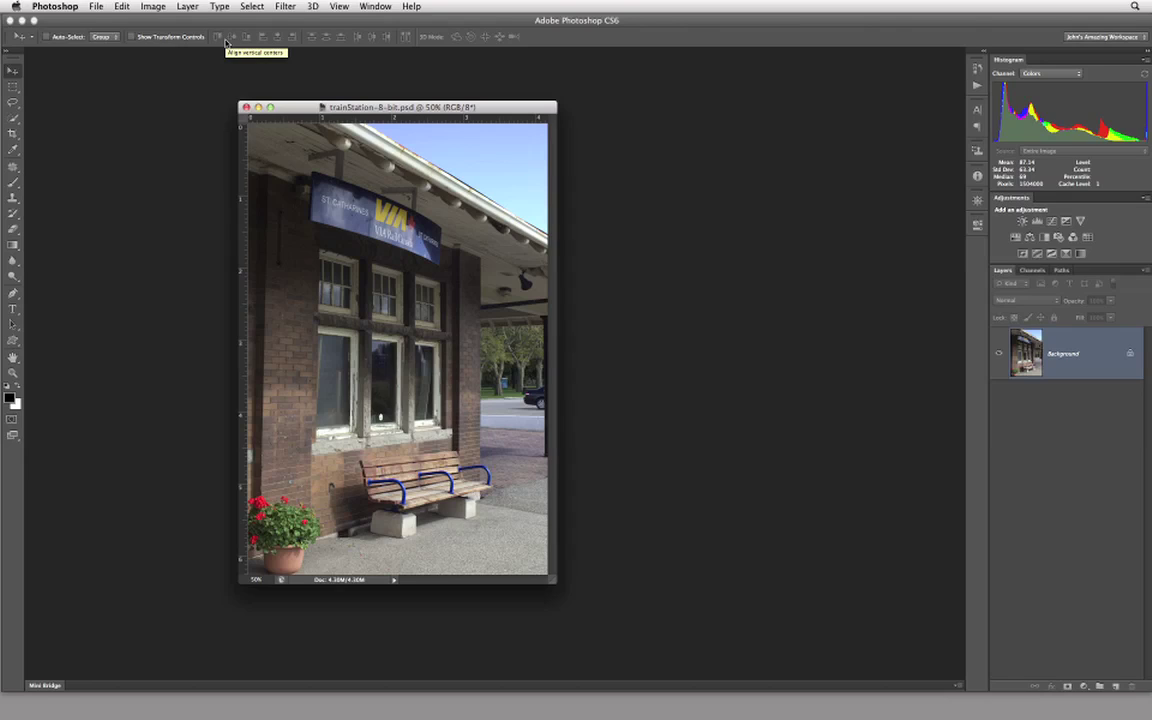
Step: Activate the marquee tool, cycle it to the Elliptical Marquee Tool and show the tools grouped with it
key("m")
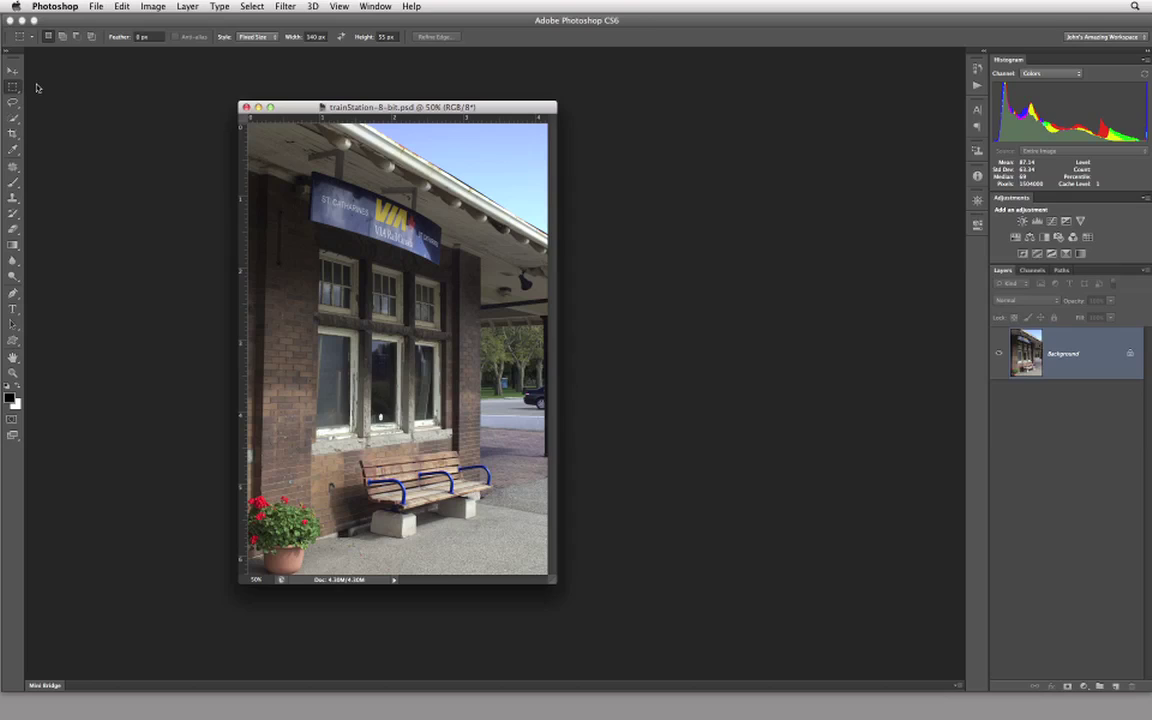
key("shift+m")
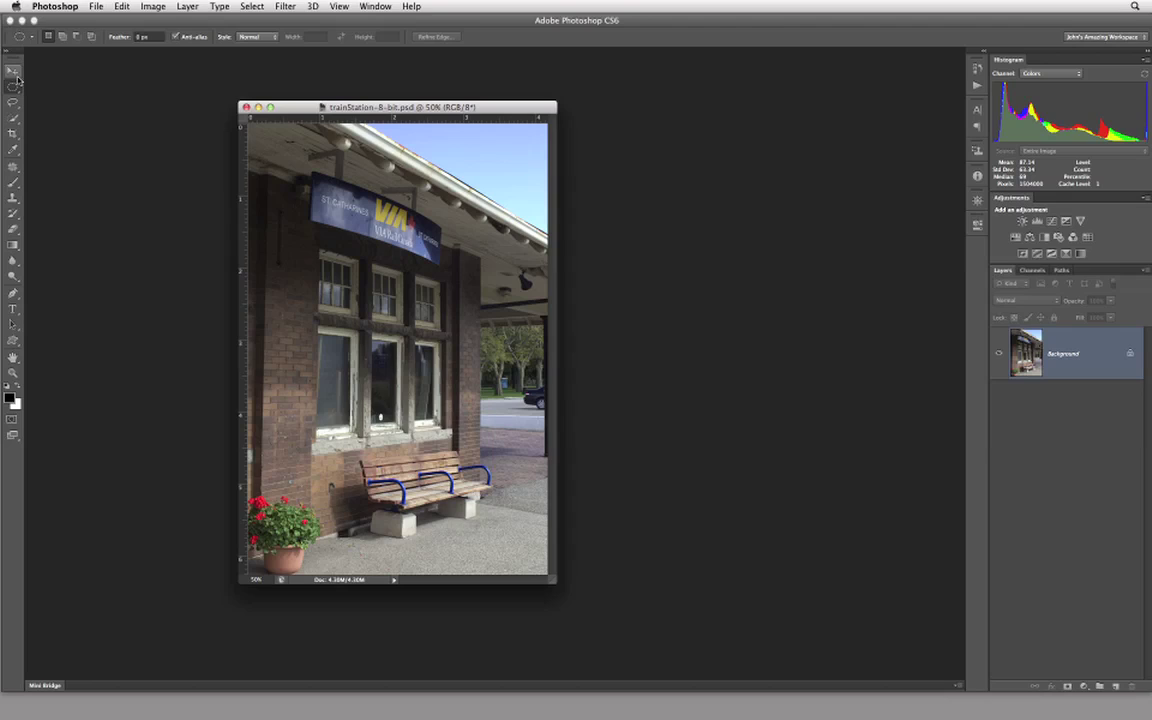
left_click(15, 91)
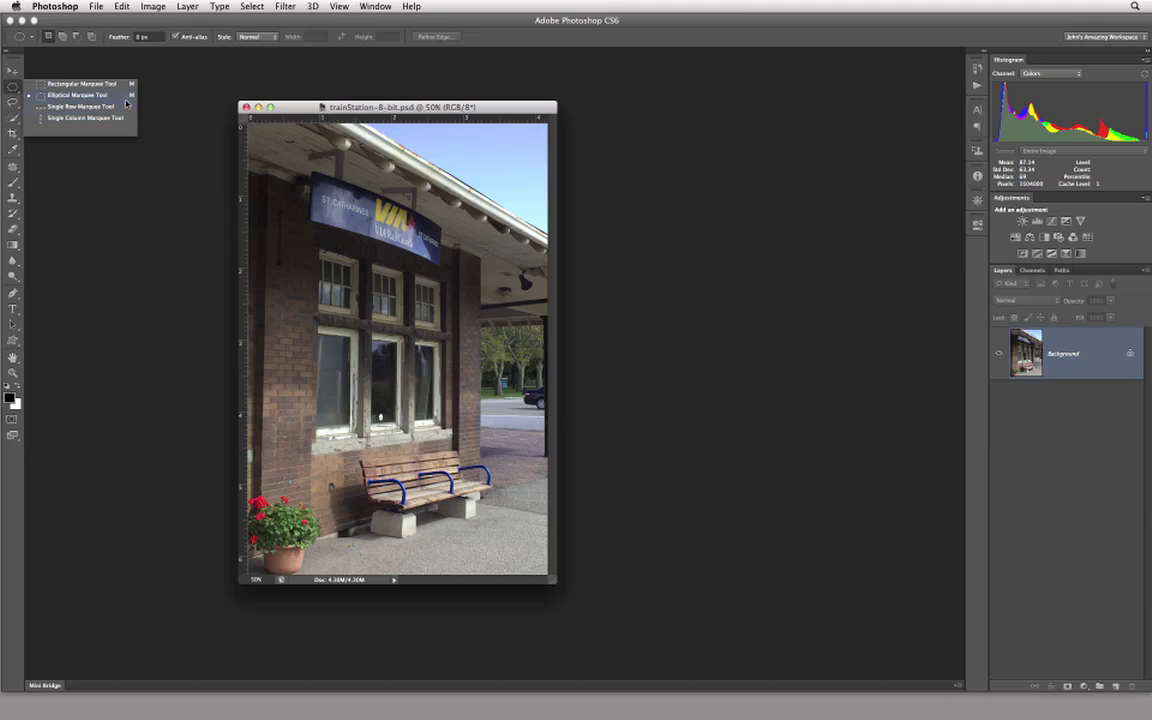
left_click(16, 86)
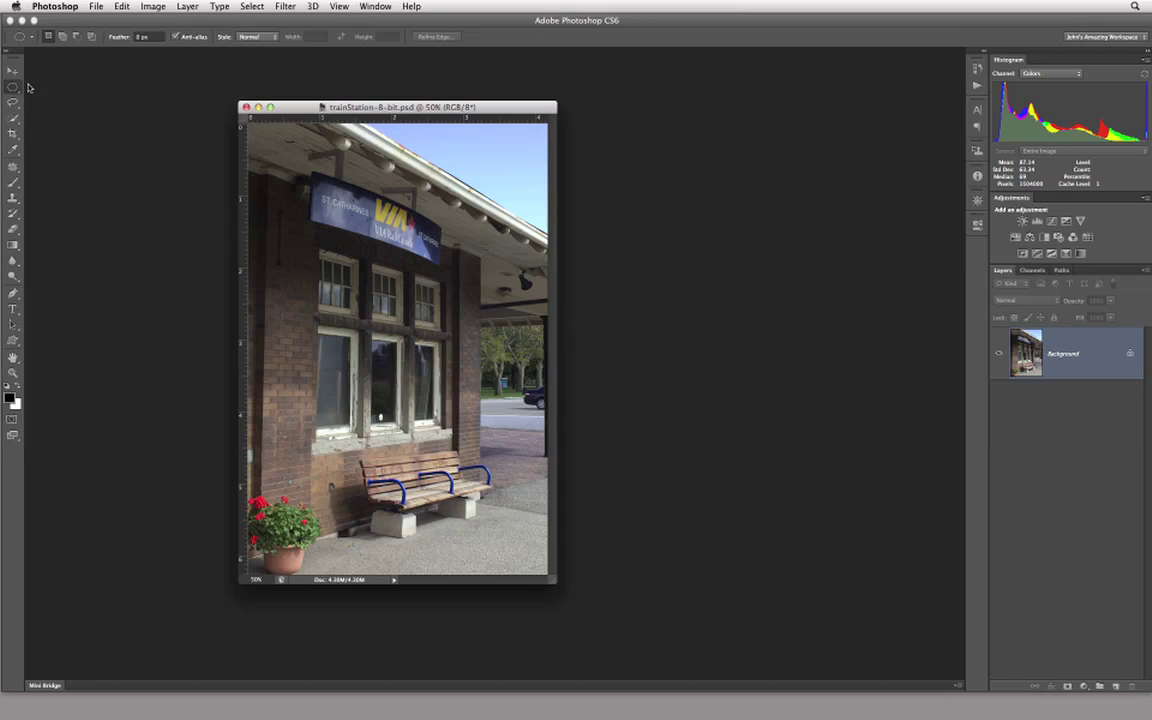
Step: Show the lasso tool variants and cycle from the Lasso Tool to the Magnetic Lasso Tool
left_click(14, 104)
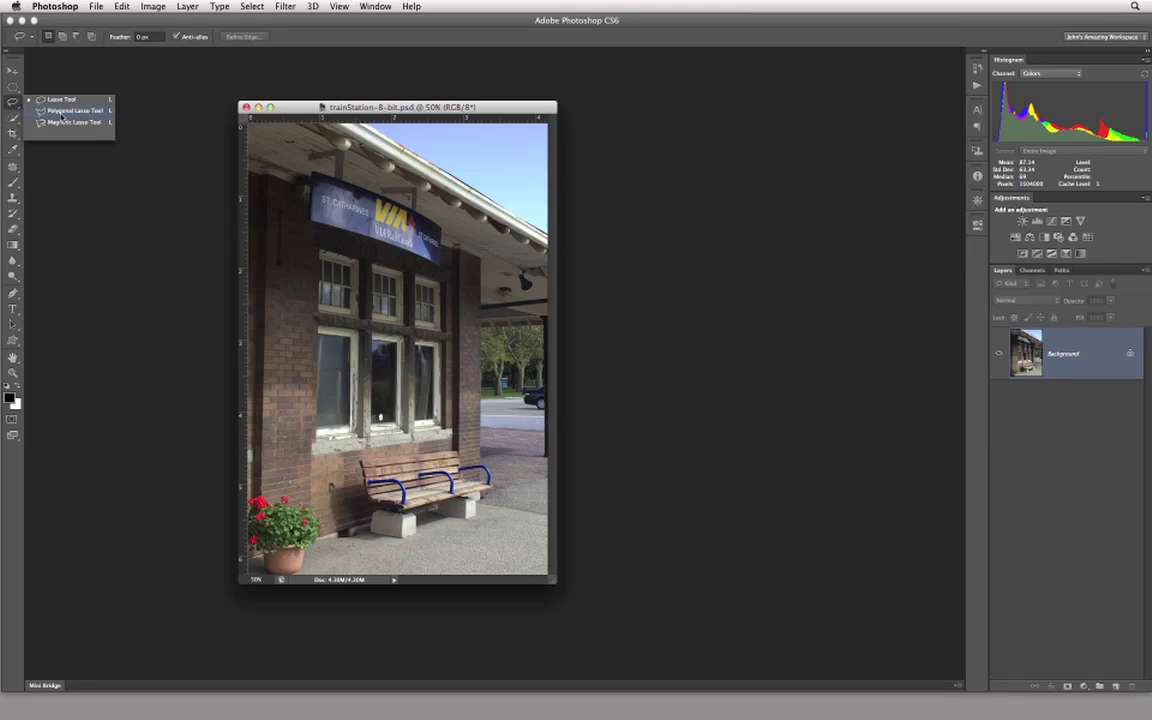
left_click(13, 103)
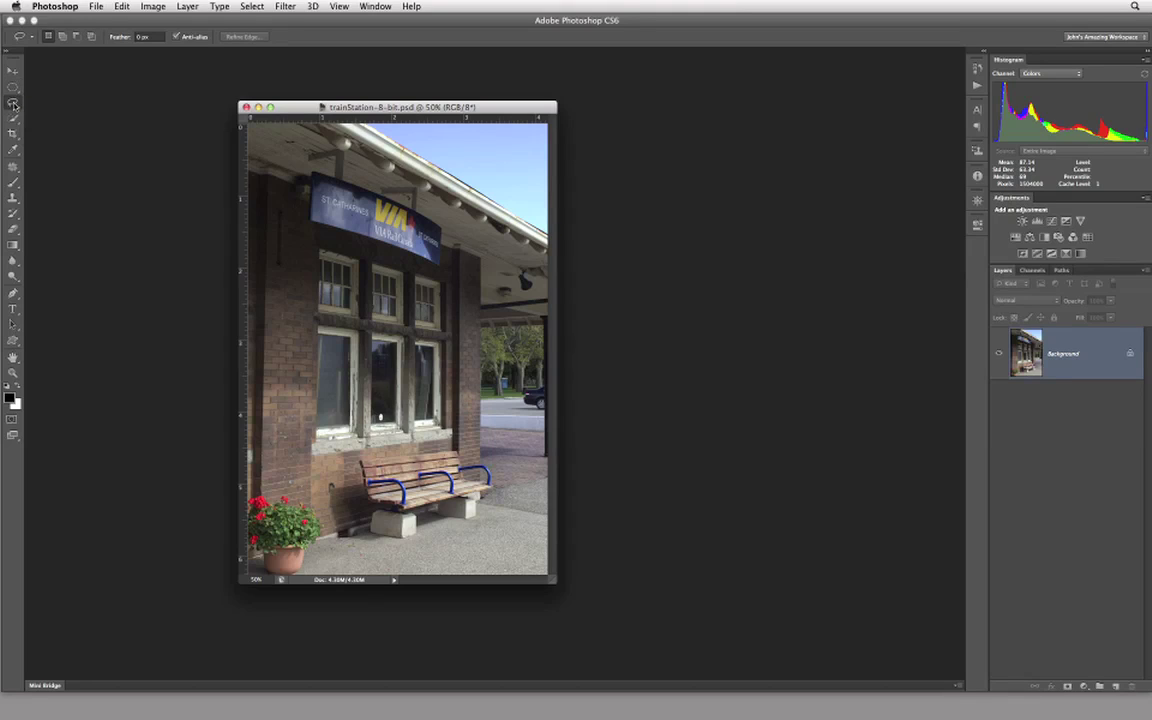
key("v")
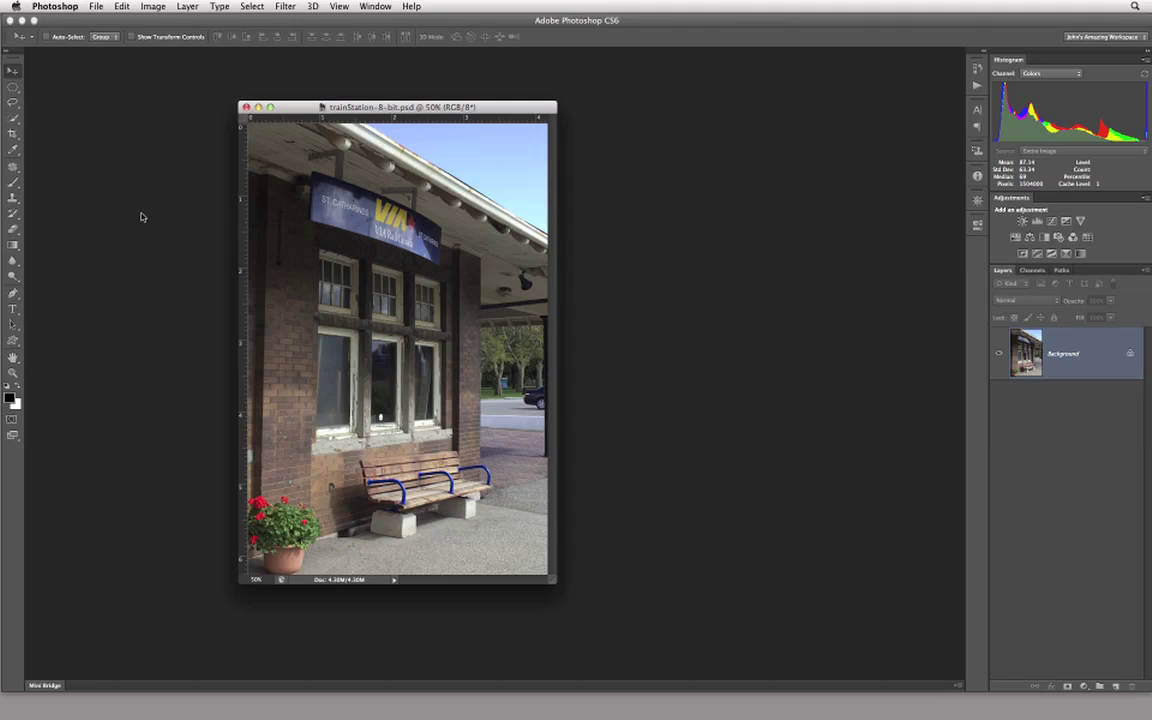
key("l")
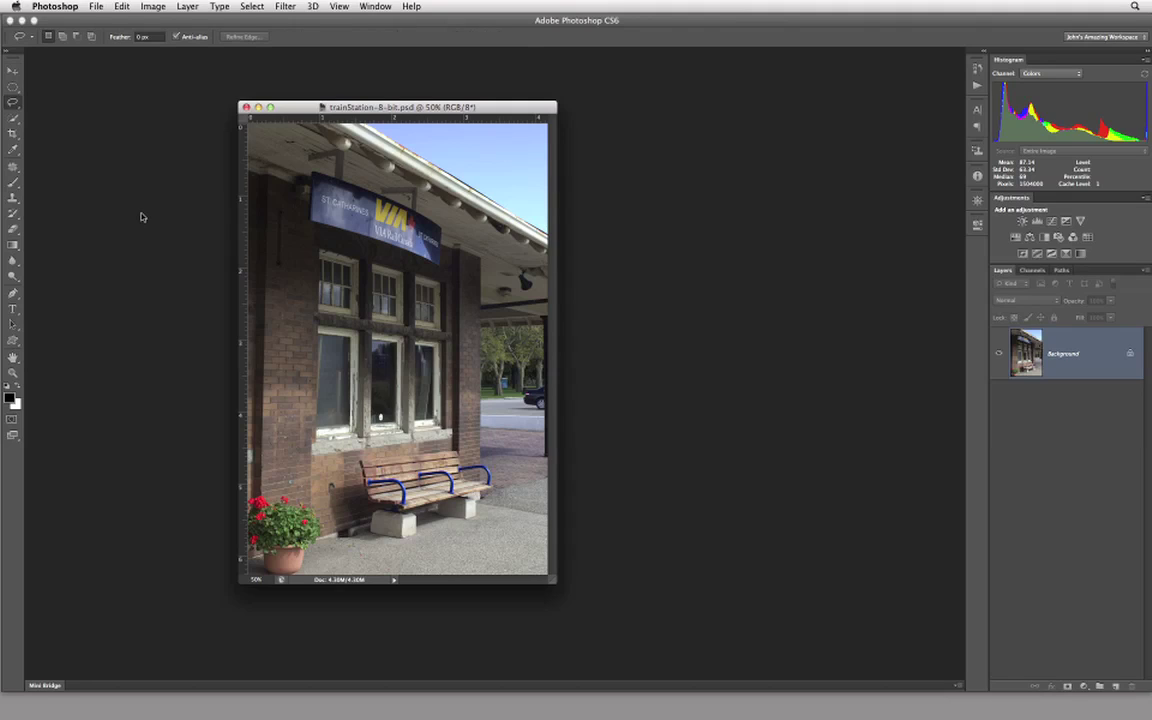
key("shift+l")
key("shift+l")
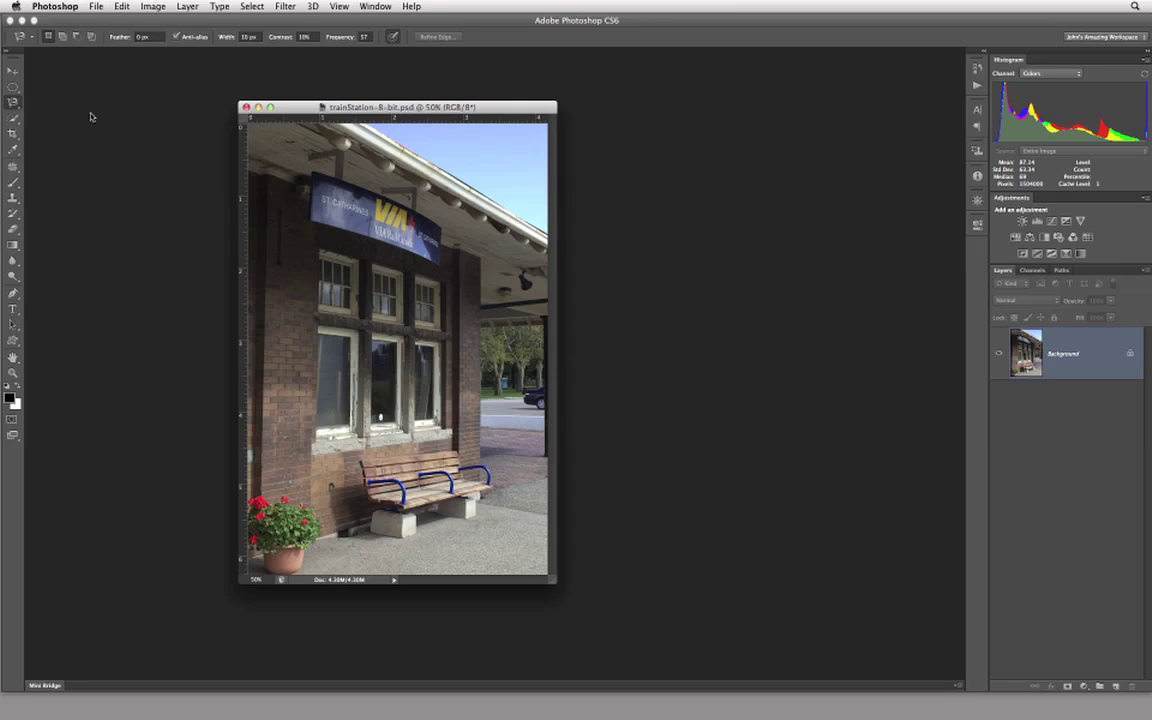
Step: Show the tools grouped with the Quick Selection Tool and set the lasso group back to the standard Lasso Tool
left_click(12, 118)
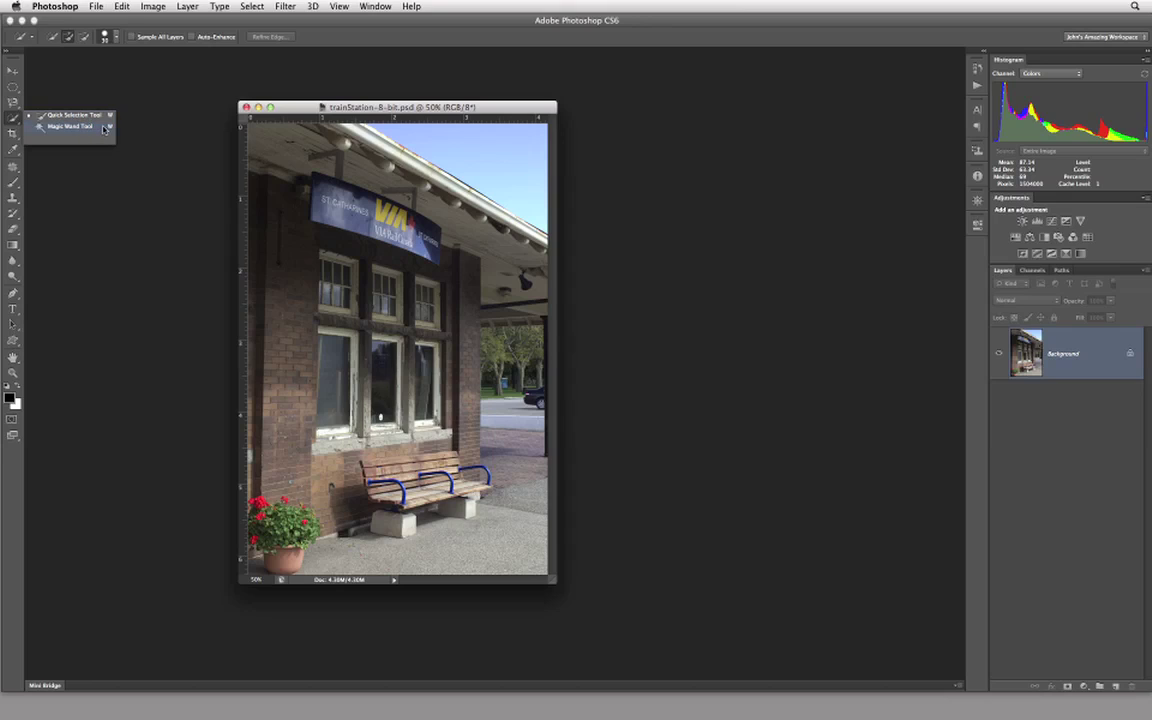
left_click(12, 102)
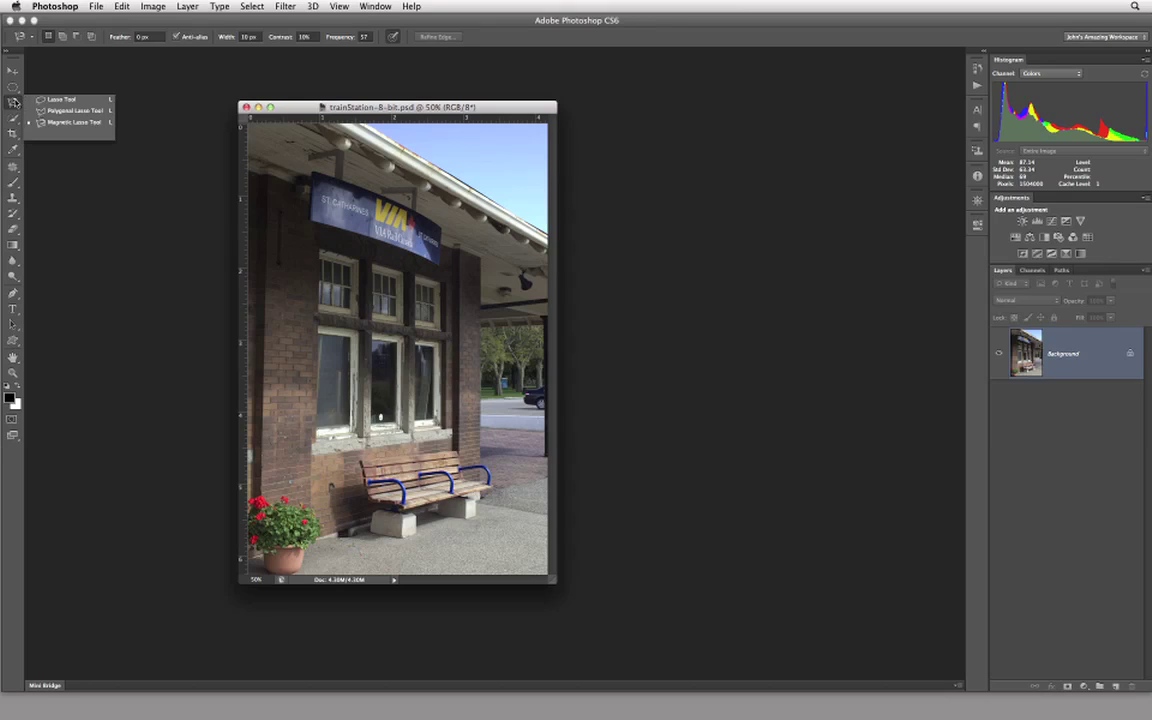
left_click(40, 101)
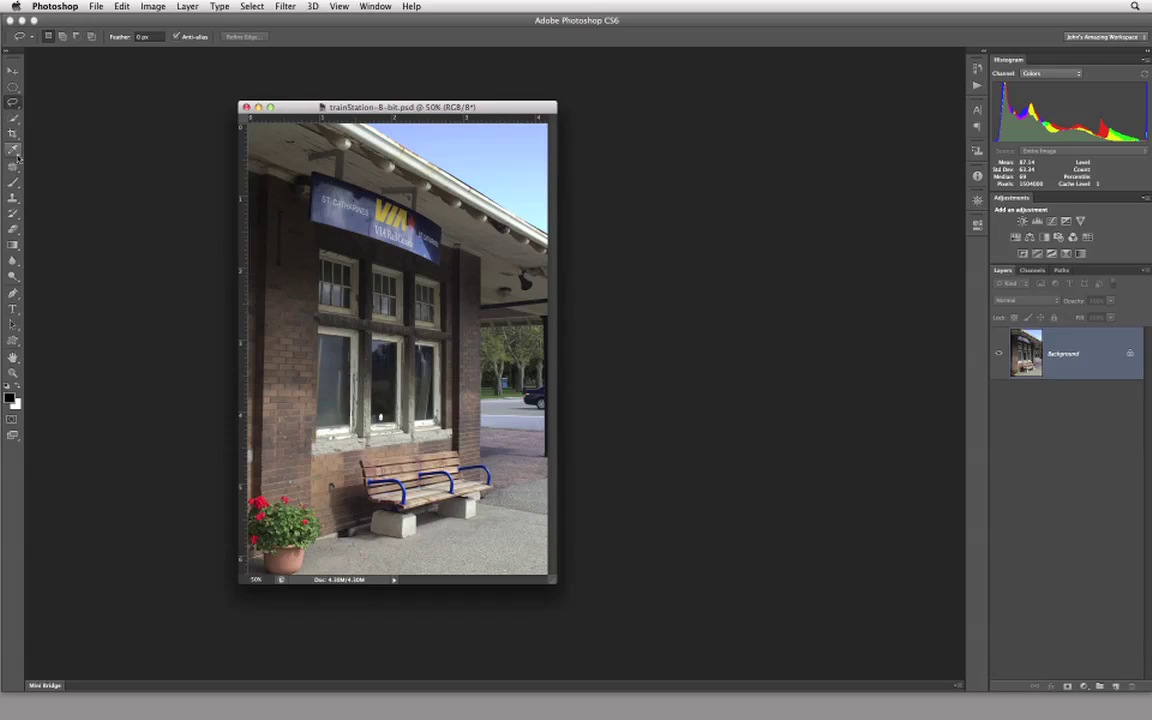
Step: Show the tools grouped with the Crop Tool and the Eyedropper Tool, finishing with the Move Tool active
left_click(13, 134)
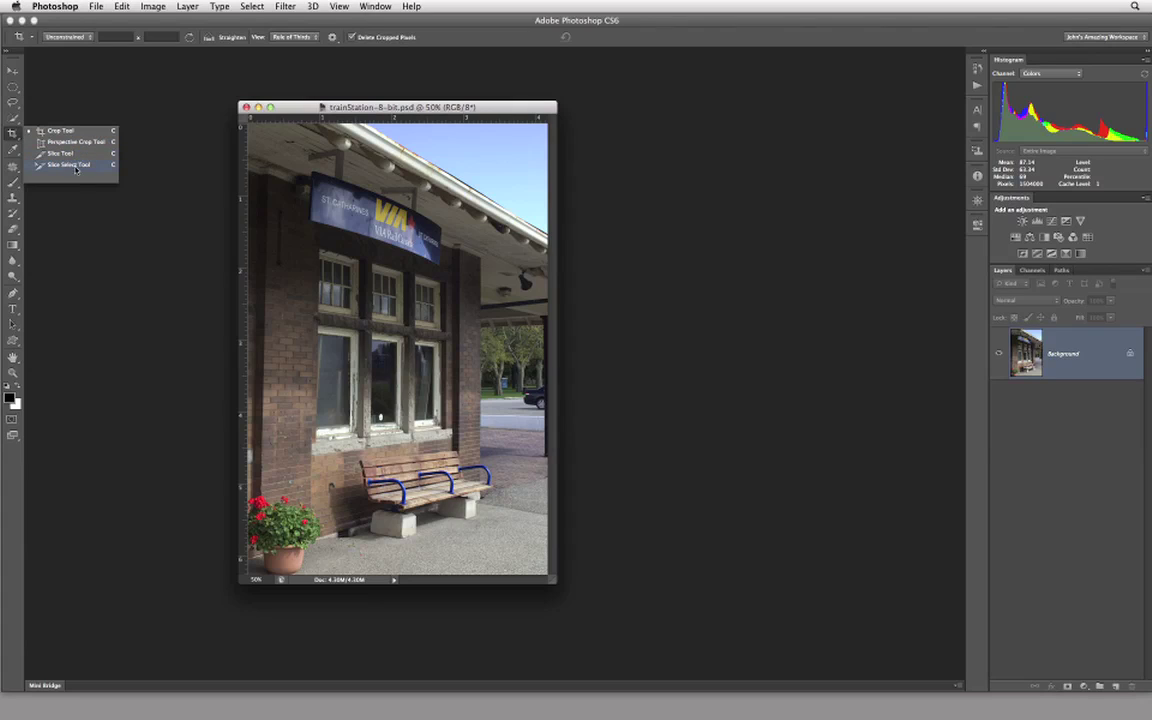
left_click(13, 149)
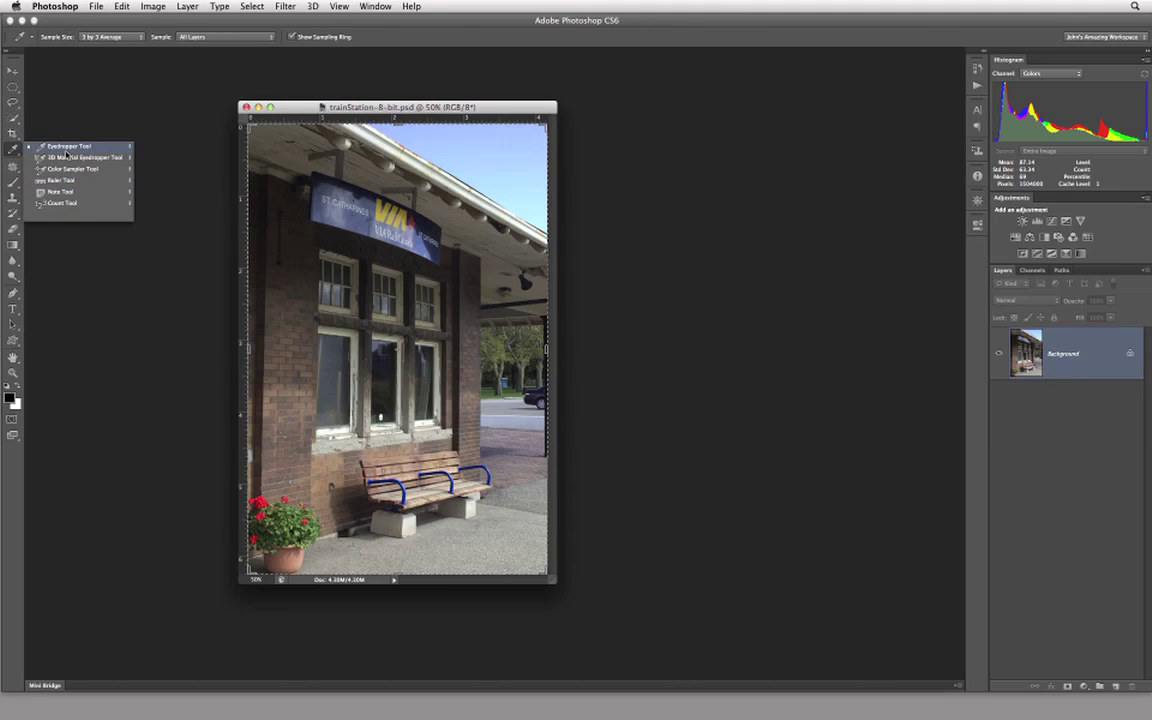
left_click(18, 151)
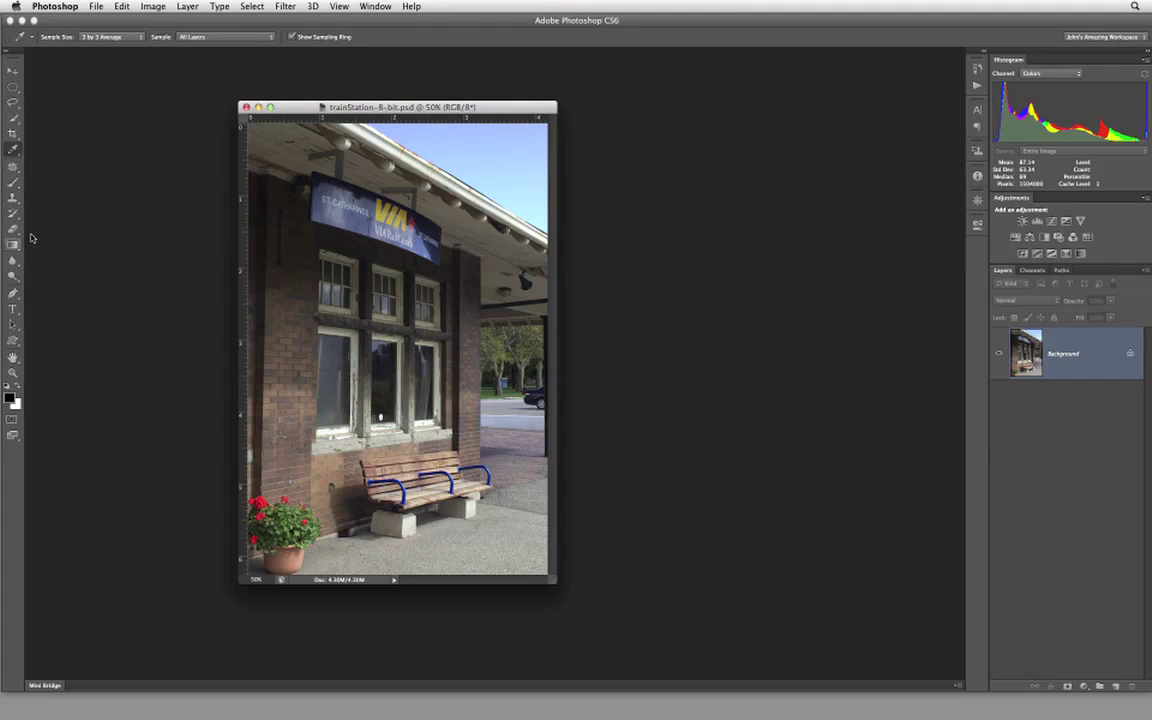
left_click(20, 73)
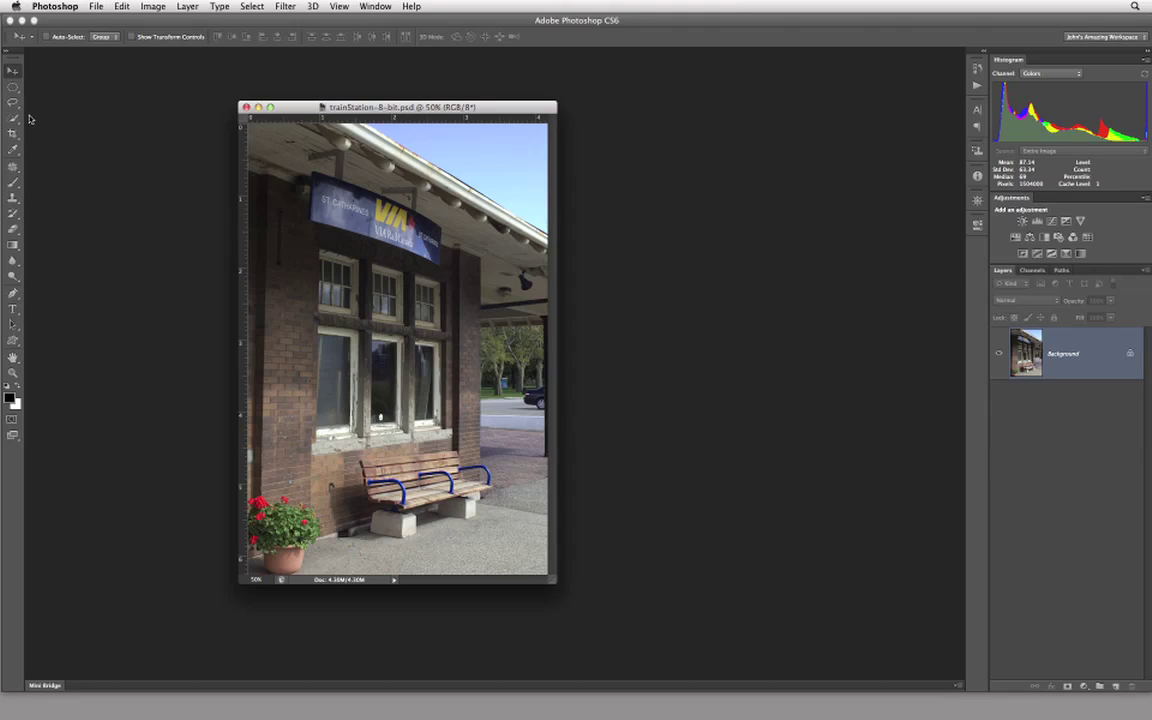
Step: Switch the healing group from the Patch Tool to the Spot Healing Brush Tool and show the group's tools again
left_click(13, 167)
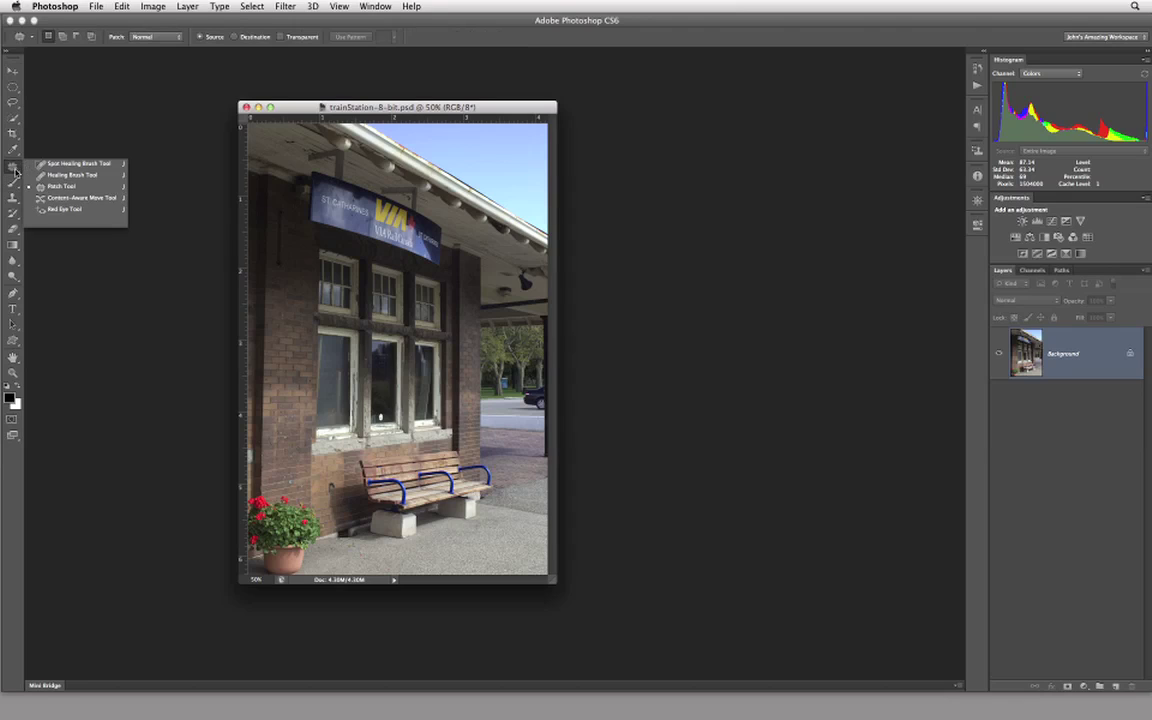
left_click(47, 164)
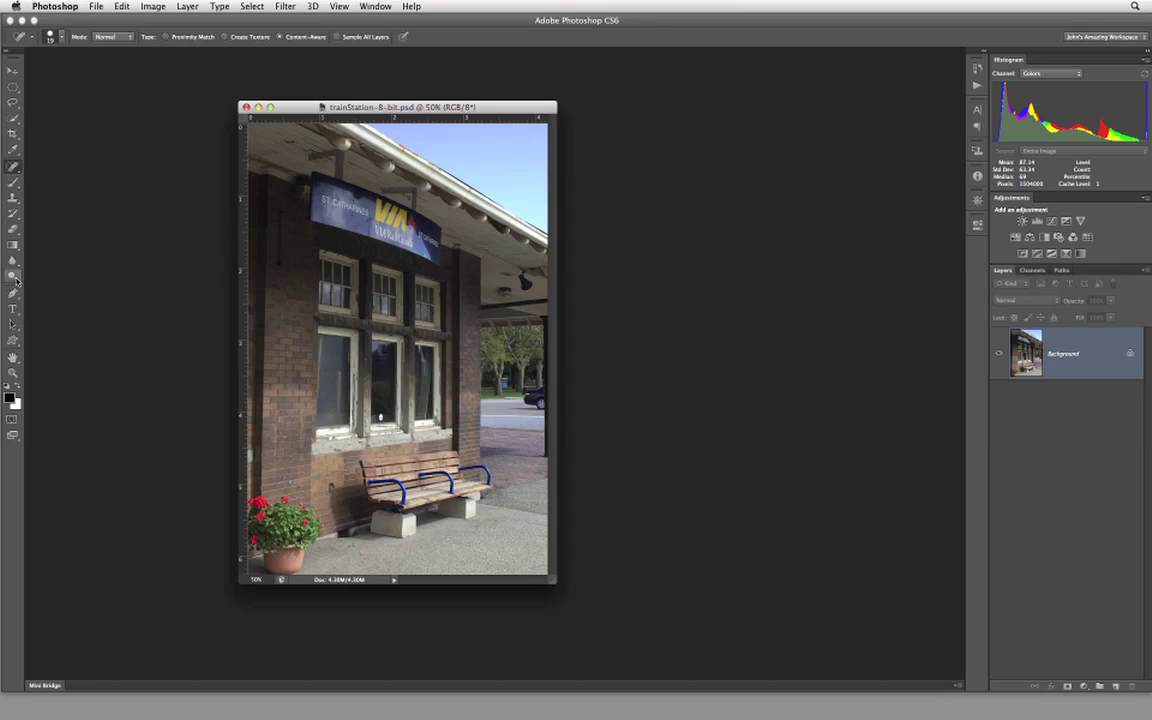
left_click(17, 172)
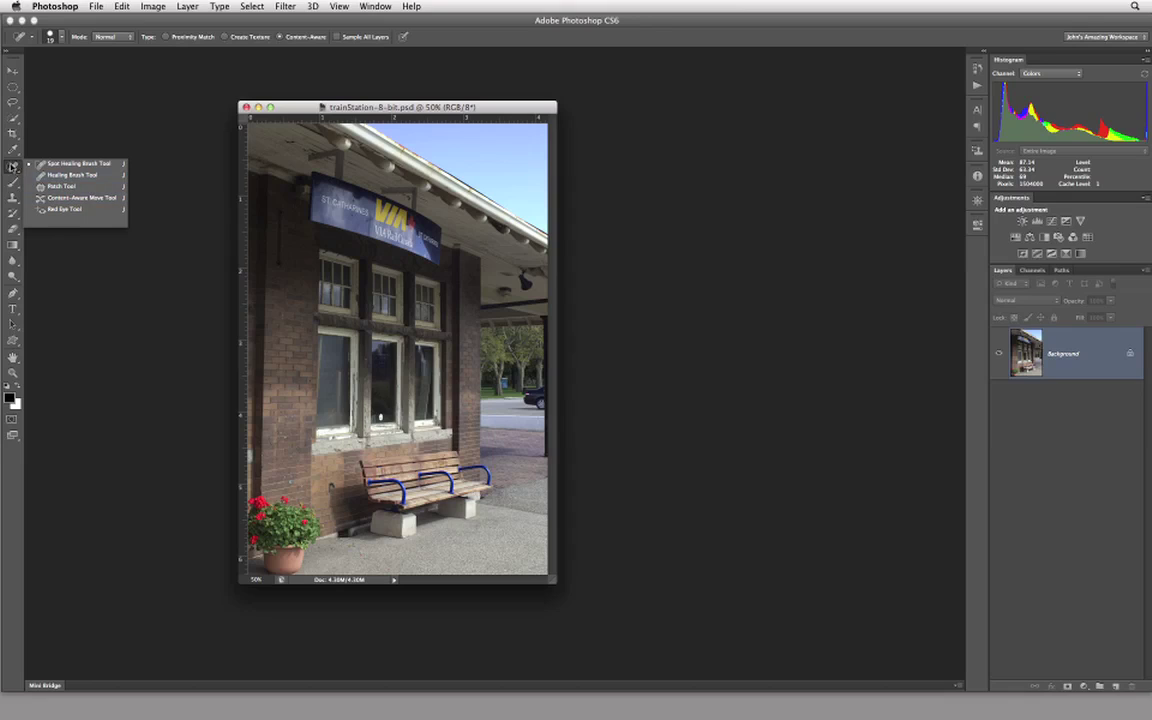
Step: Show the tools grouped with the Brush Tool, the Clone Stamp Tool and the Eraser Tool
left_click(14, 184)
left_click(14, 184)
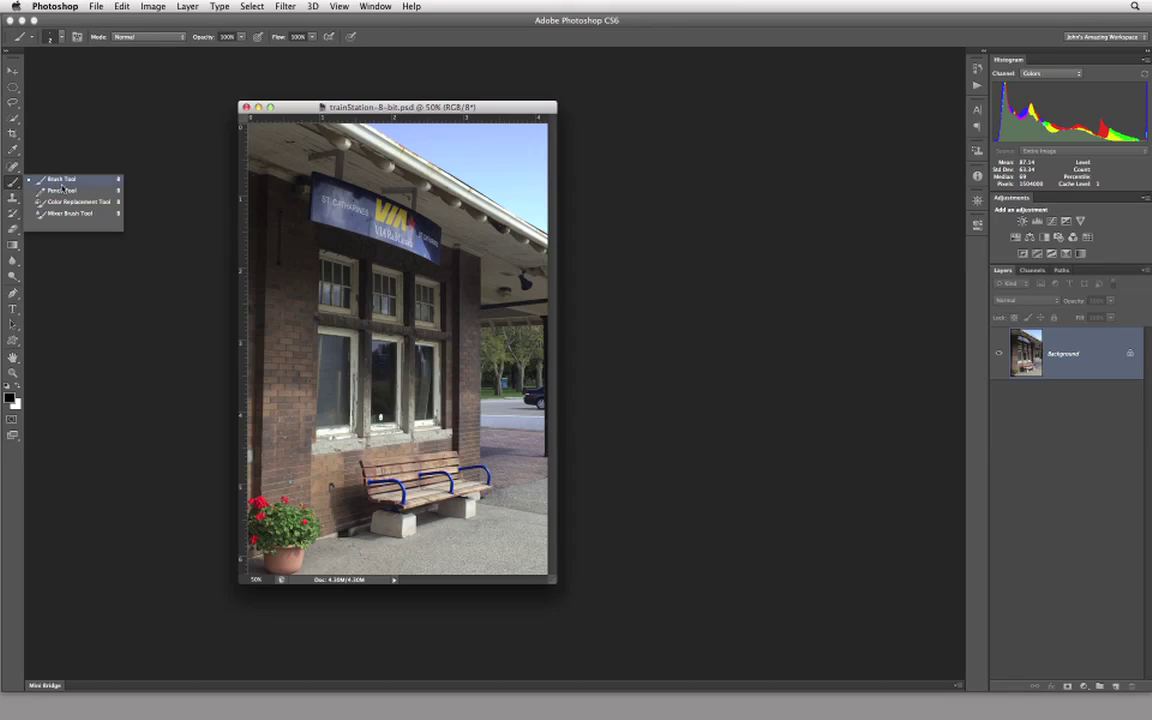
left_click(13, 198)
left_click(14, 202)
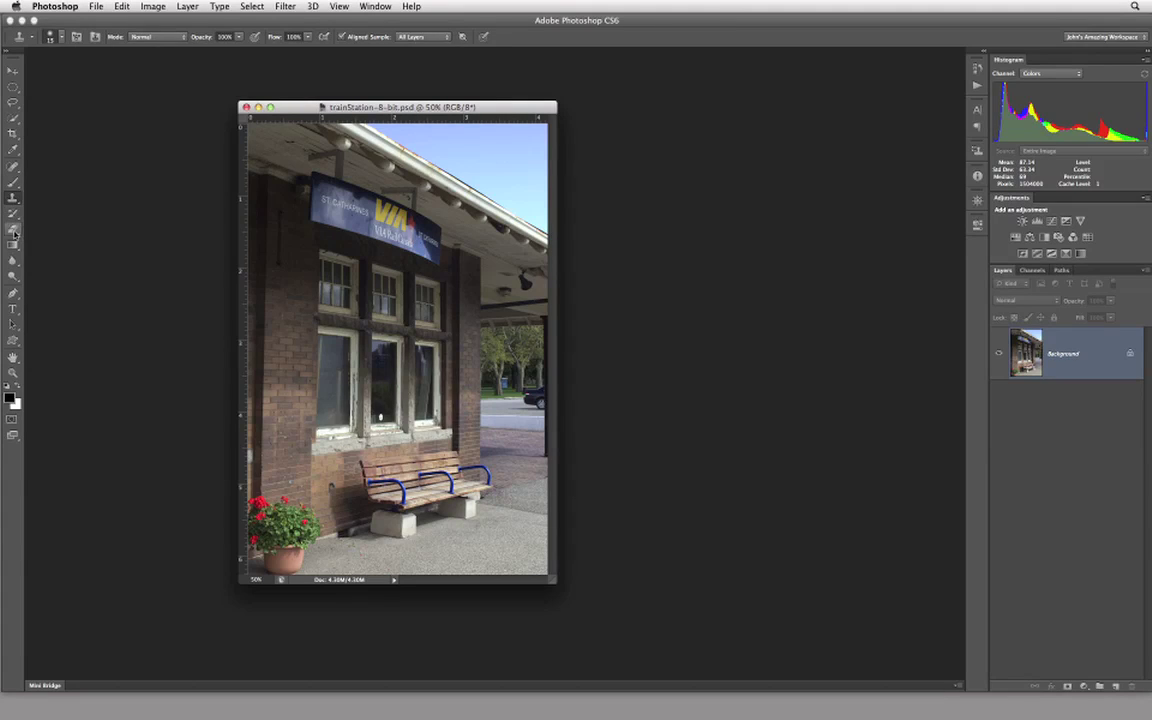
left_click(13, 229)
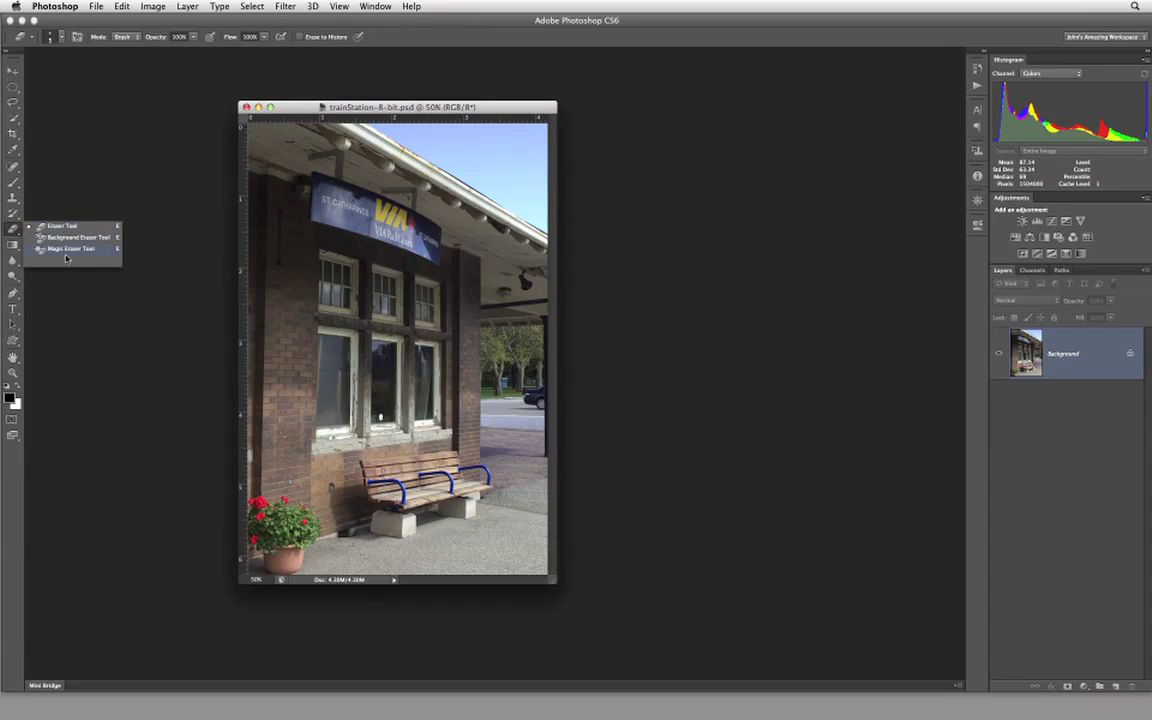
left_click(14, 232)
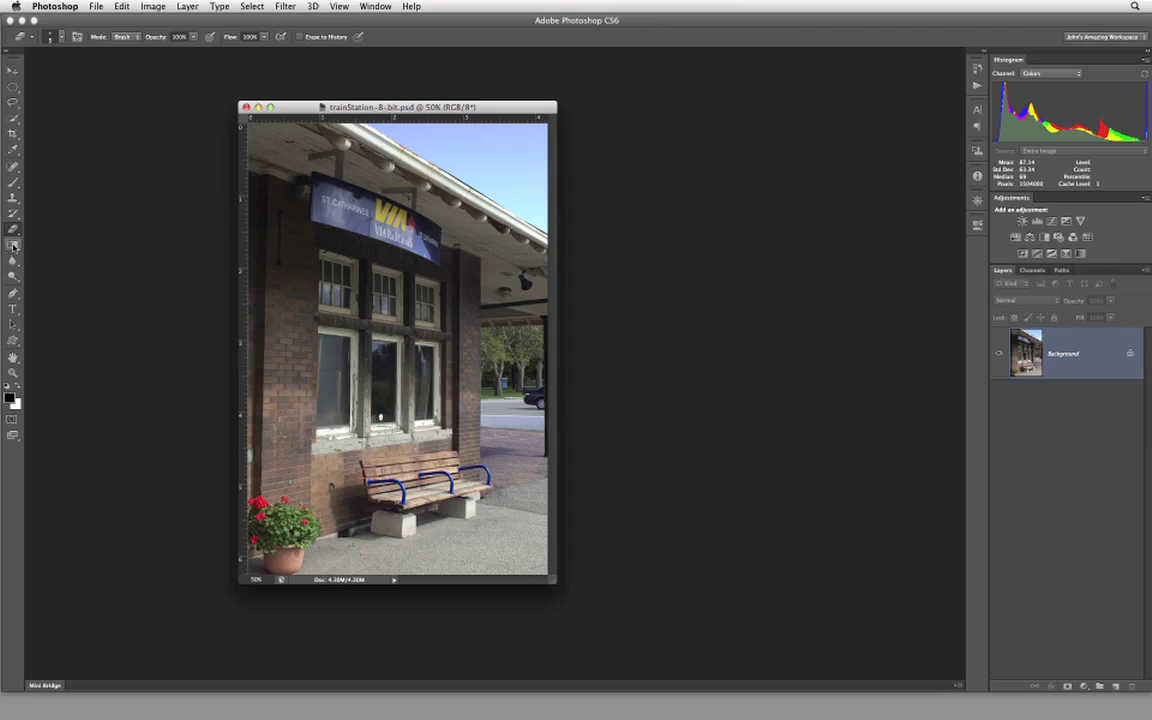
Step: Switch the gradient group to the Paint Bucket Tool and show the tools nested with it
left_click(15, 244)
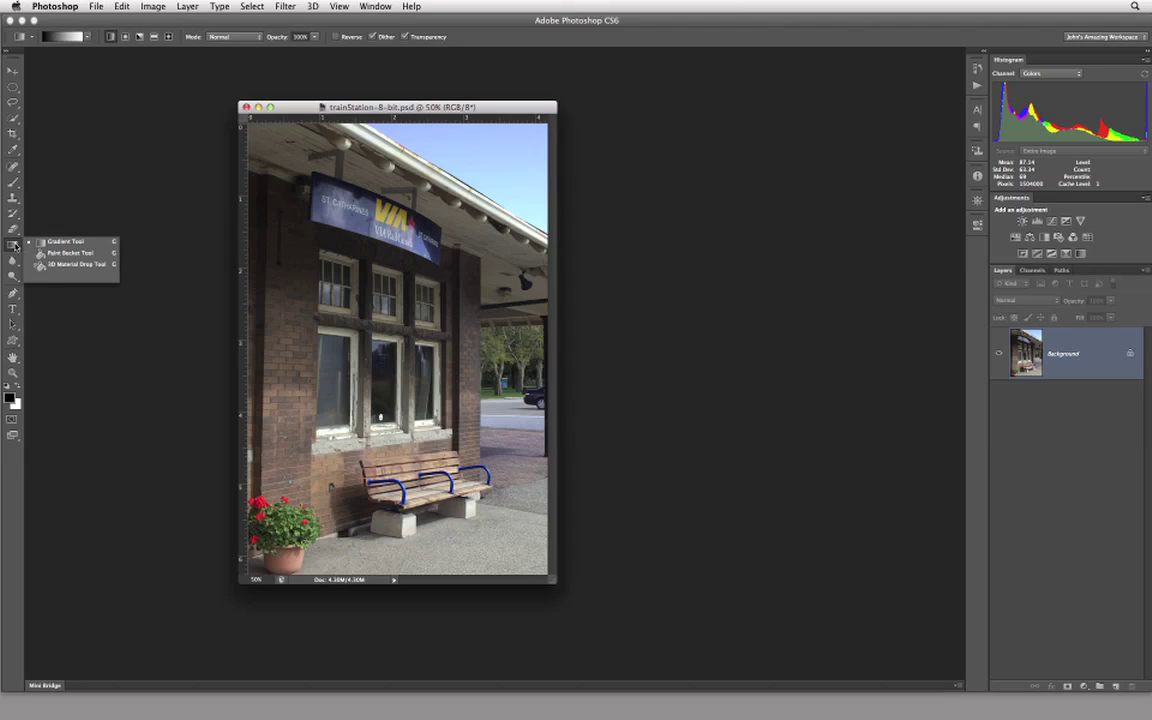
left_click(70, 253)
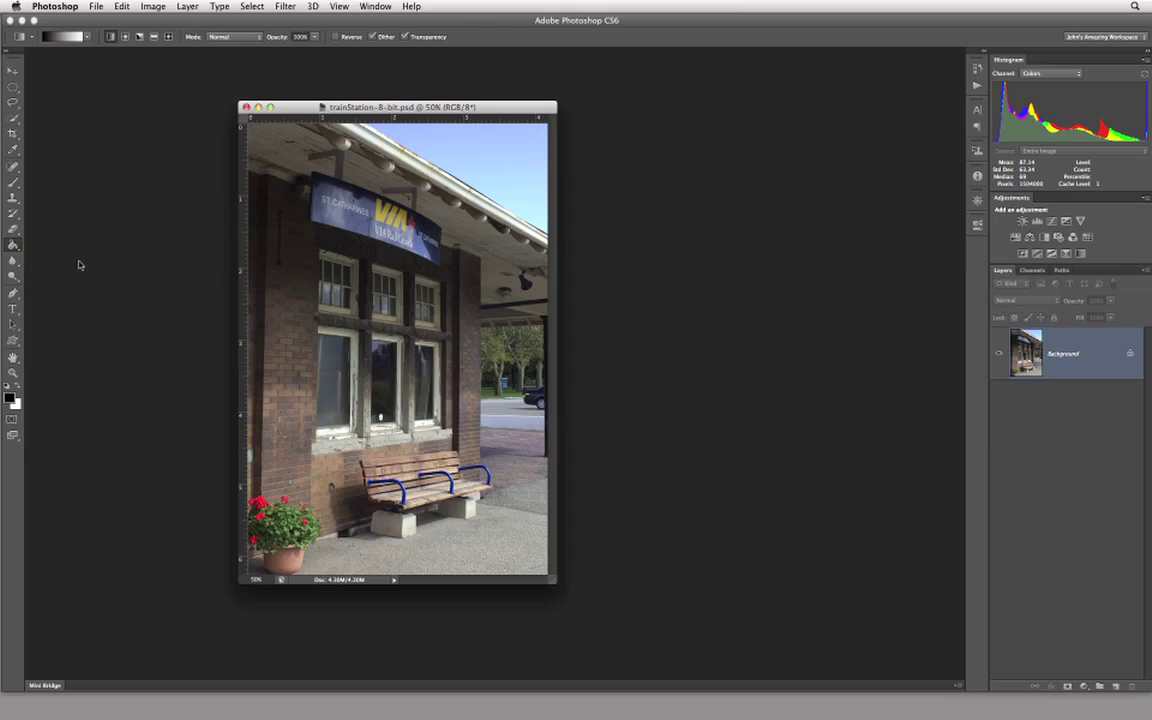
left_click(16, 246)
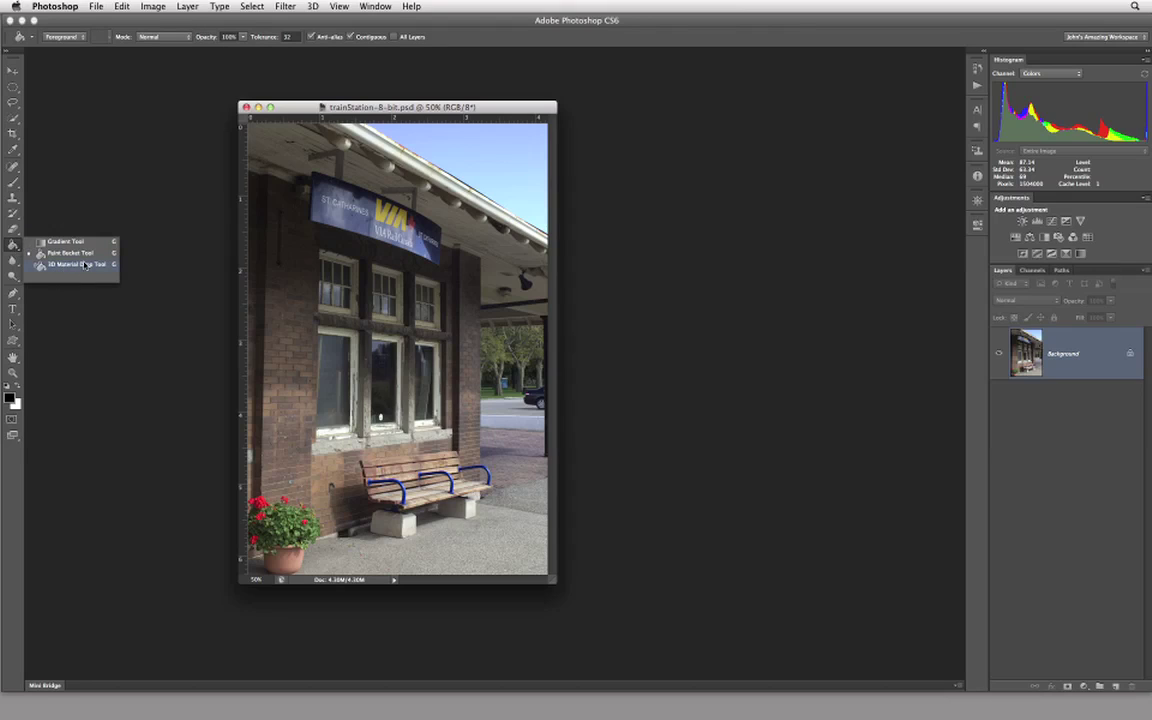
left_click(14, 246)
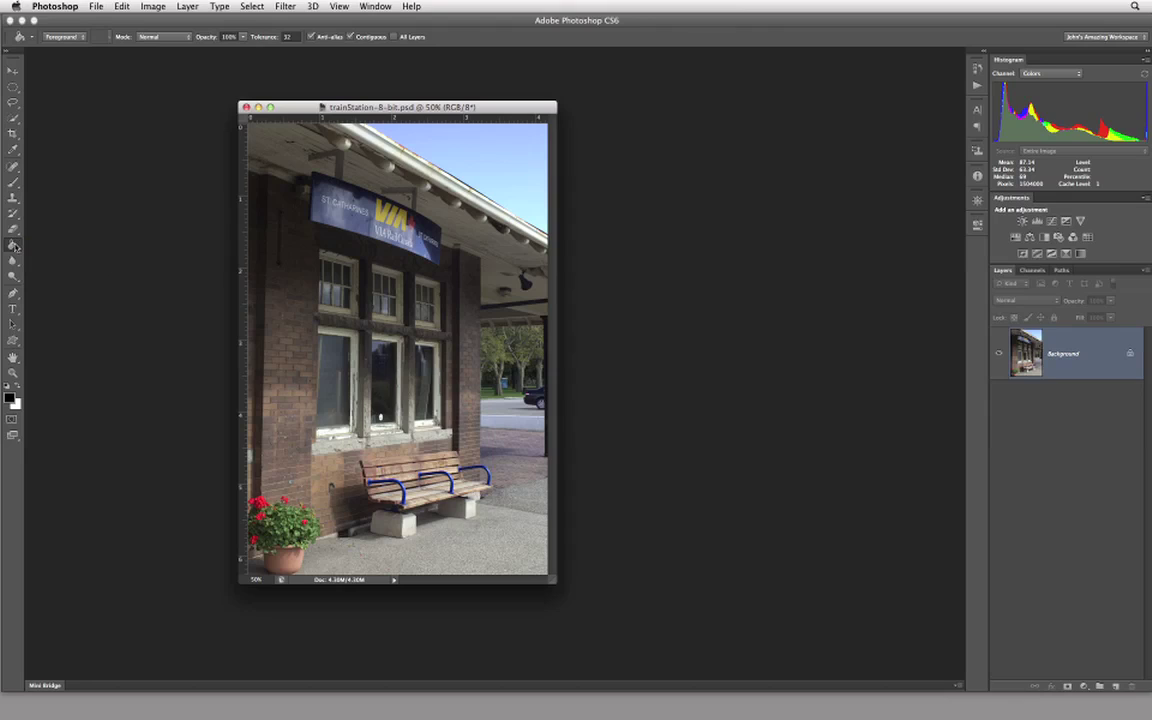
Step: Show the tools grouped with the Blur Tool, the Dodge Tool and the Hand Tool, leaving the Hand Tool active
left_click(13, 261)
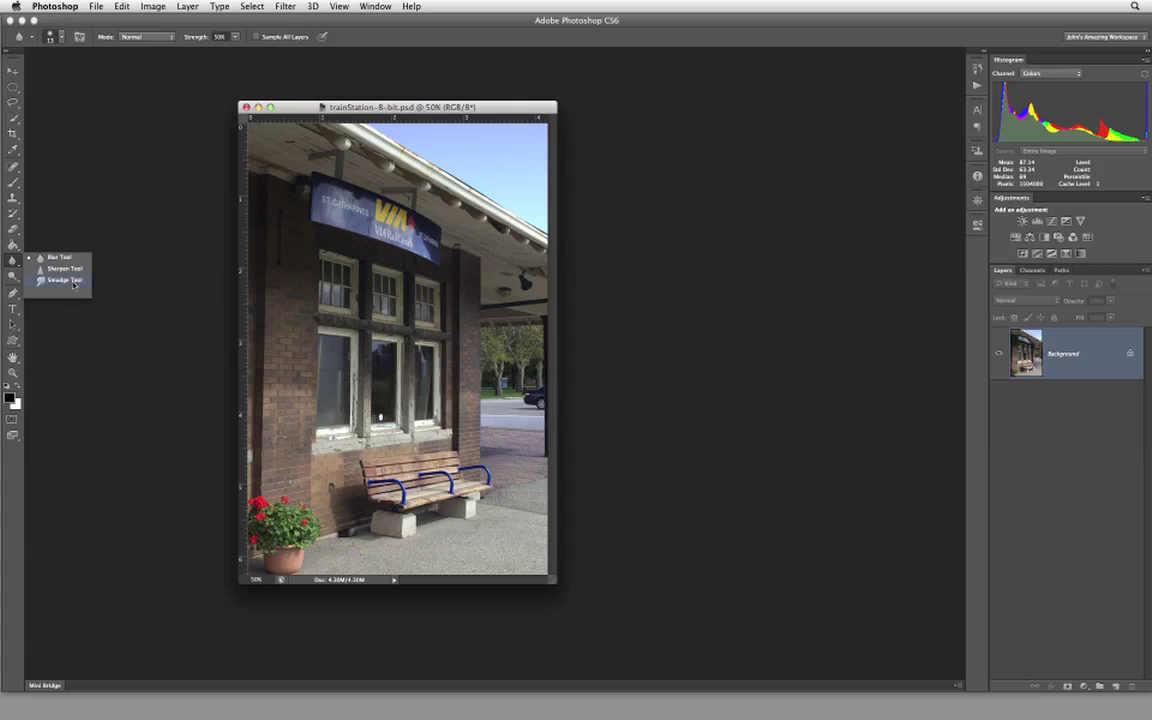
left_click(14, 277)
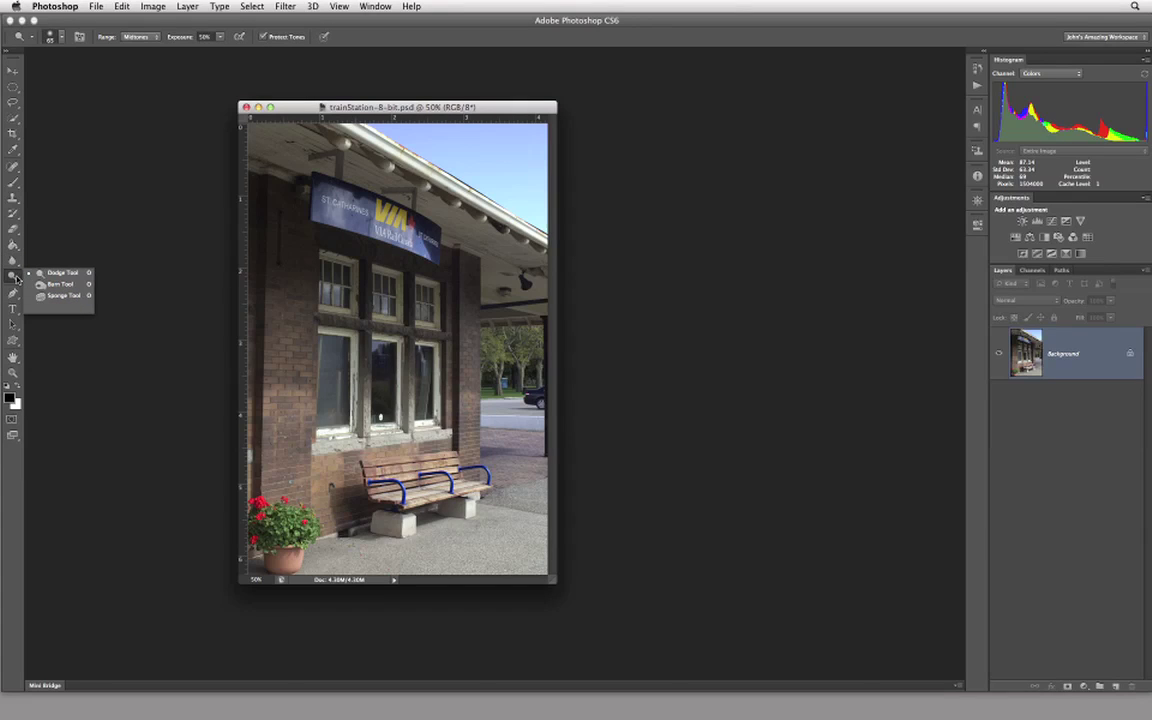
left_click(14, 277)
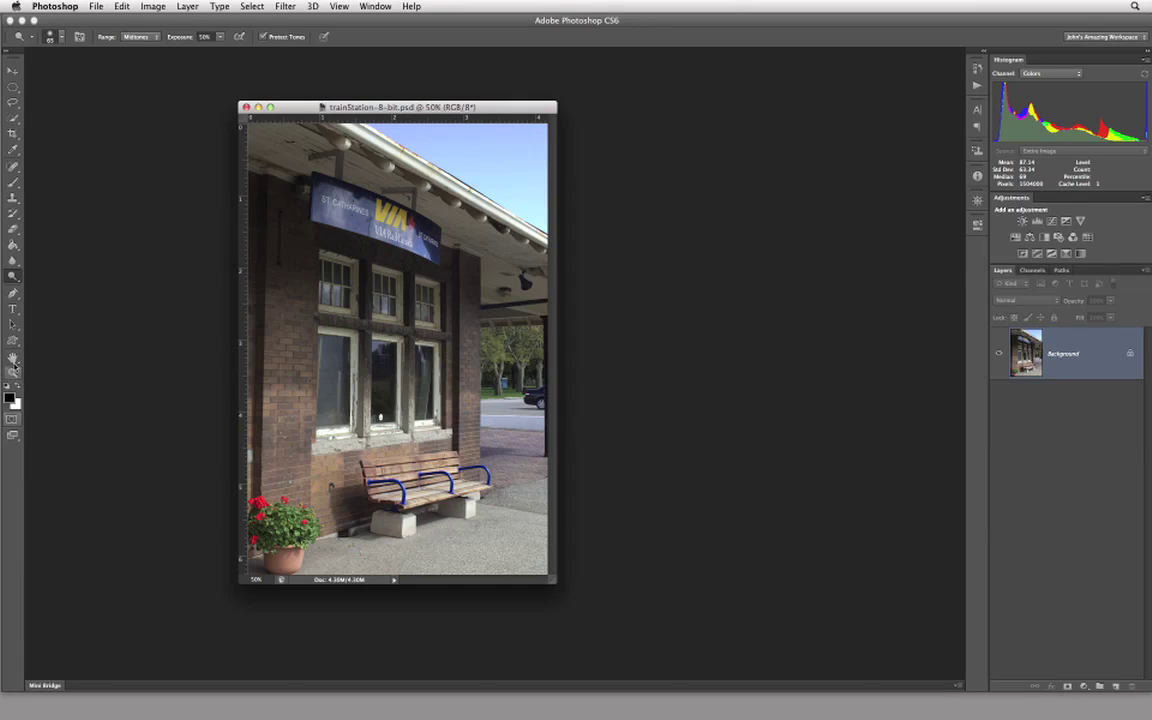
left_click(13, 358)
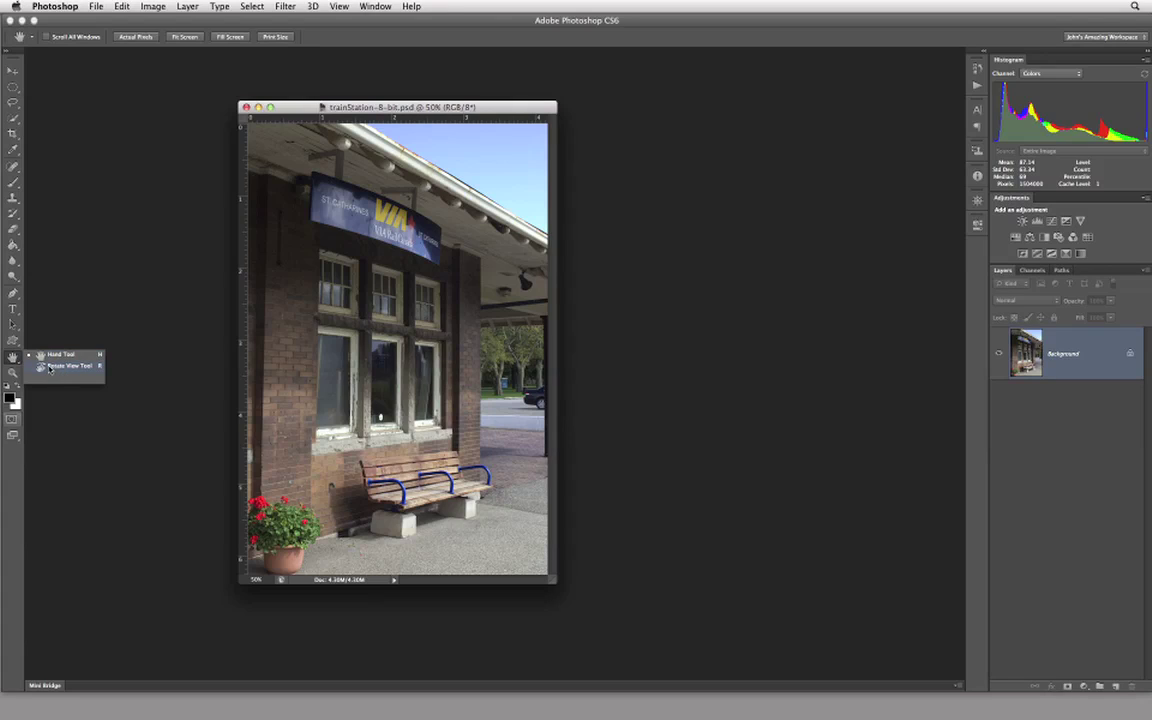
left_click(12, 358)
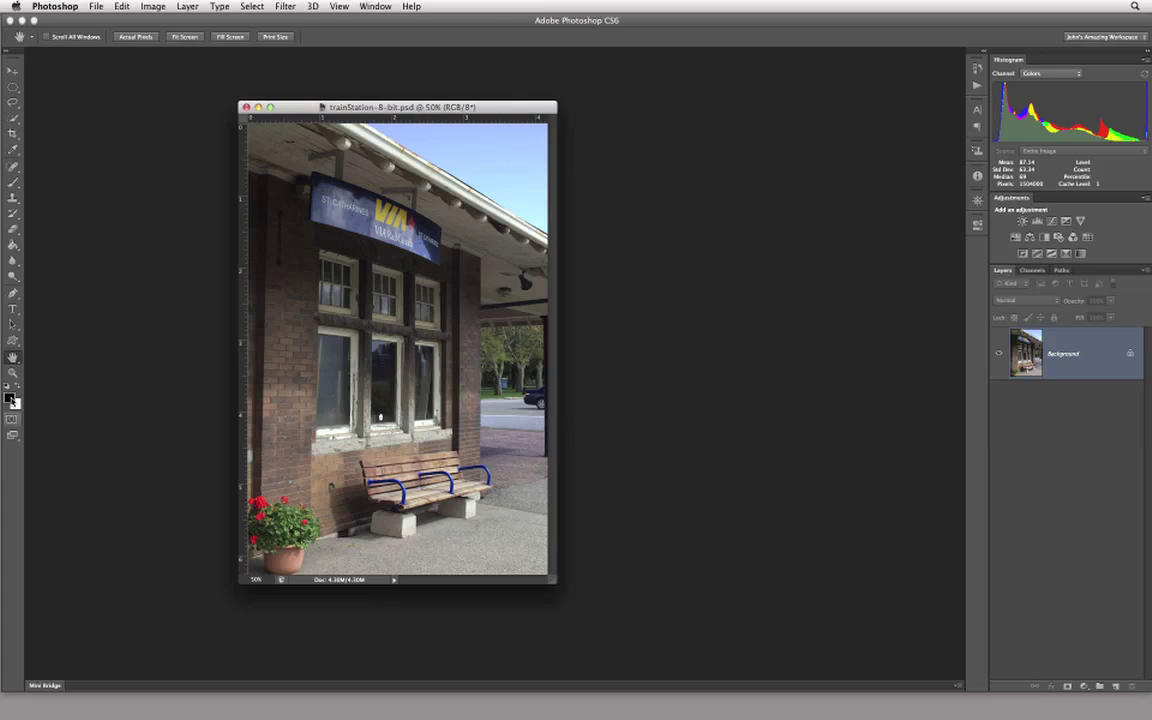
Step: Try a red value of 255 for the foreground color in the Color Picker
left_click(10, 398)
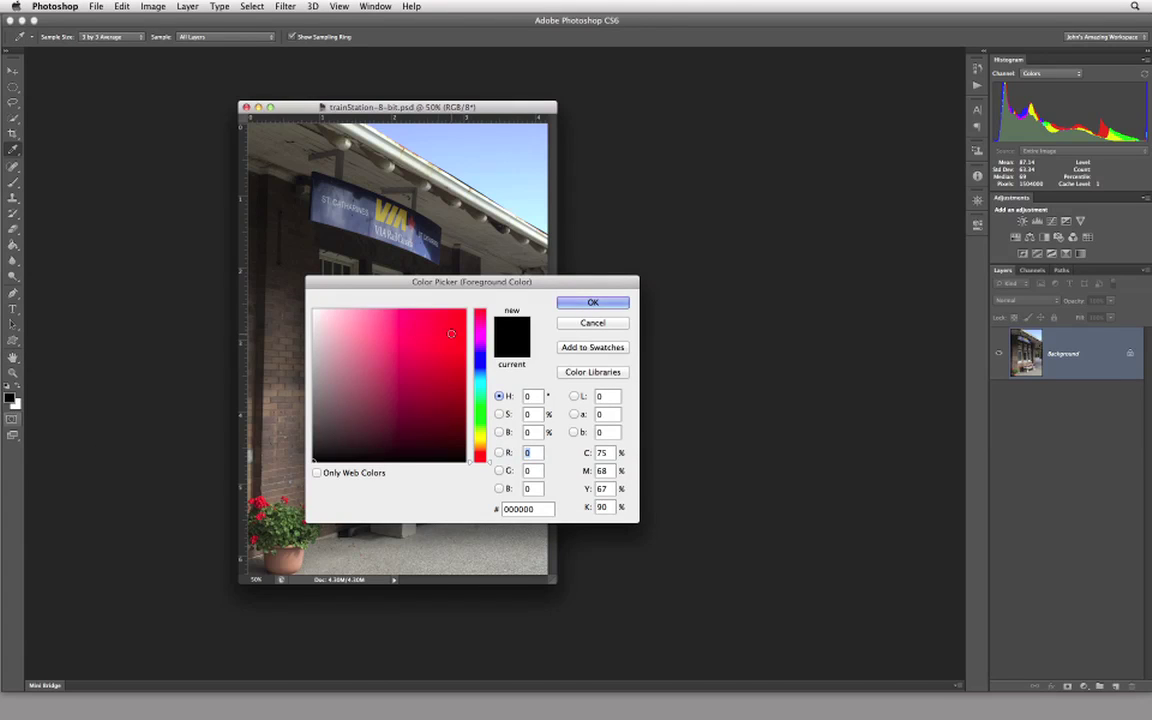
type("255")
key("Return")
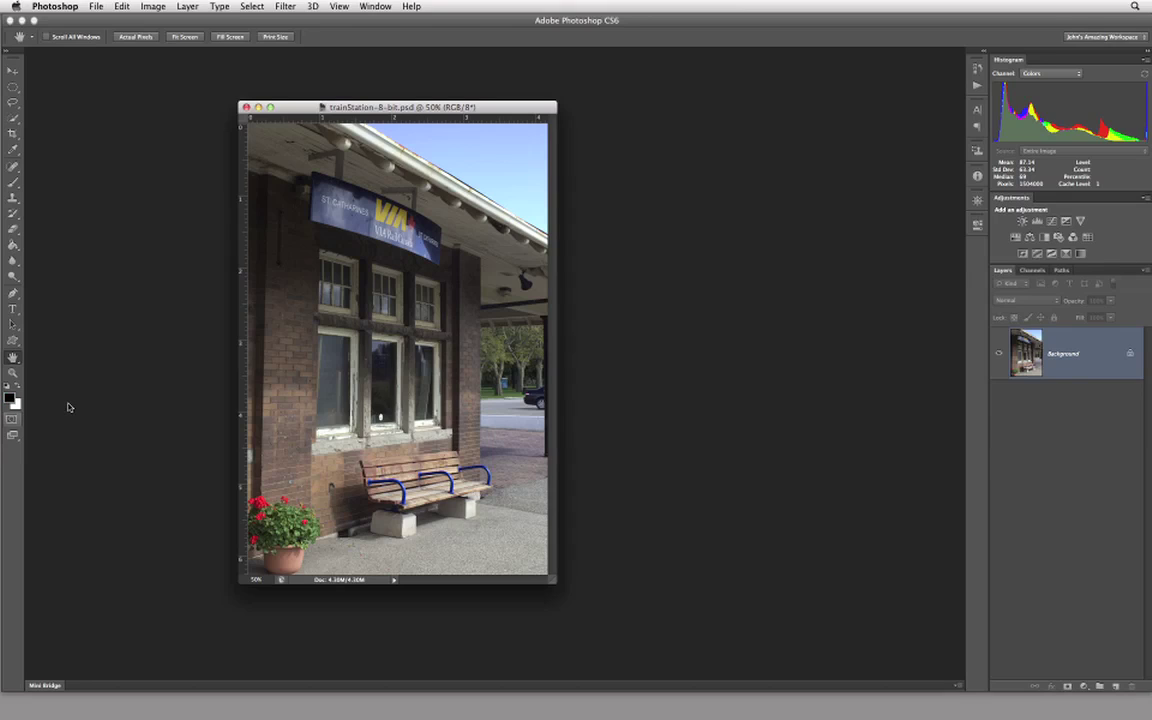
Step: Swap the foreground and background colors back and forth, finishing with black as the foreground color
left_click(18, 386)
left_click(18, 386)
key("x")
key("x")
key("x")
key("x")
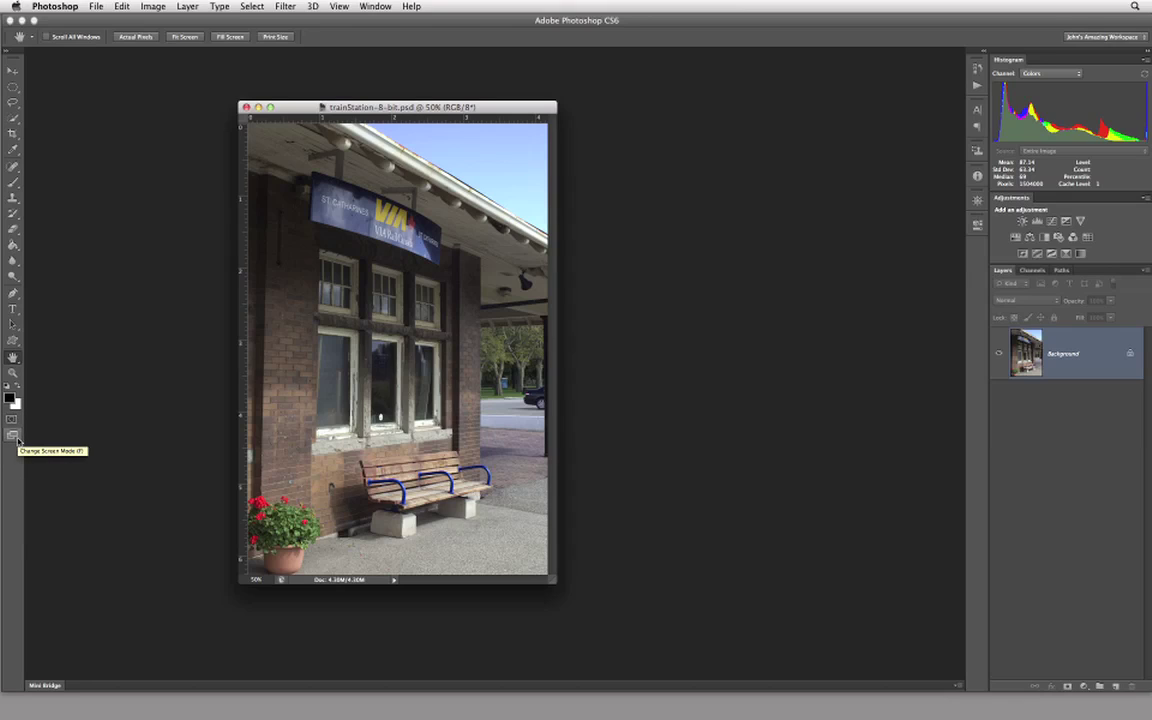
Step: Show the image in full screen with menu bar and in Full Screen Mode, and return to the standard screen mode
left_click(17, 440)
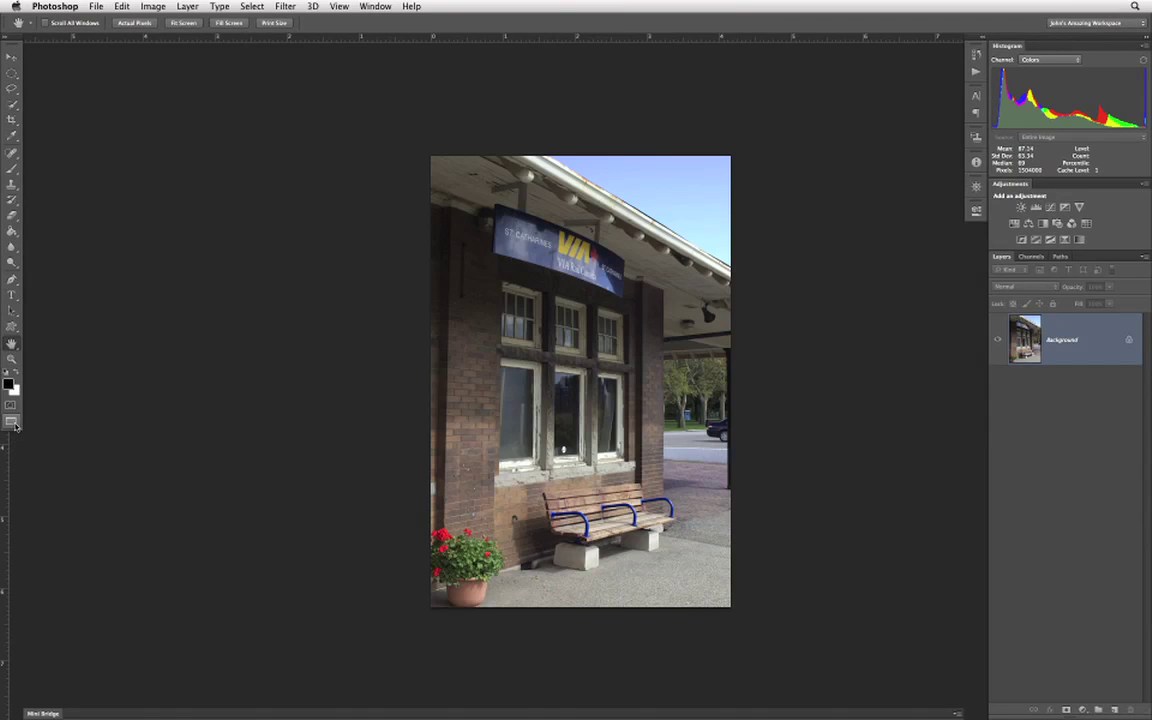
left_click(17, 430)
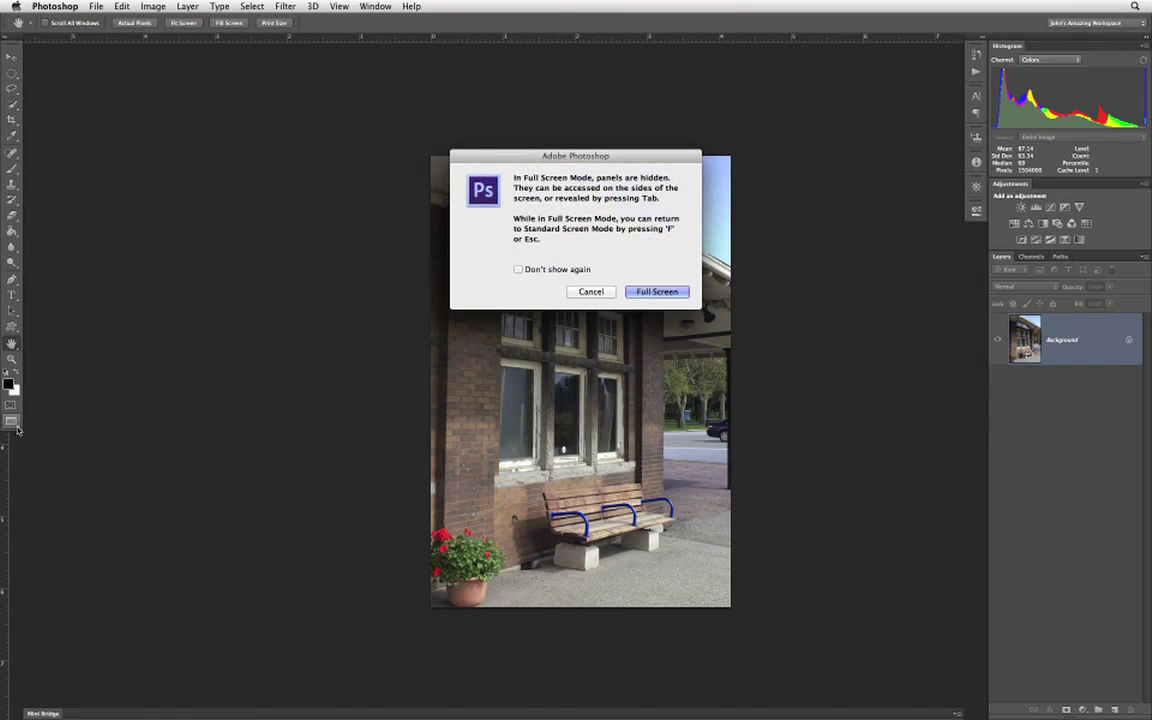
left_click(592, 292)
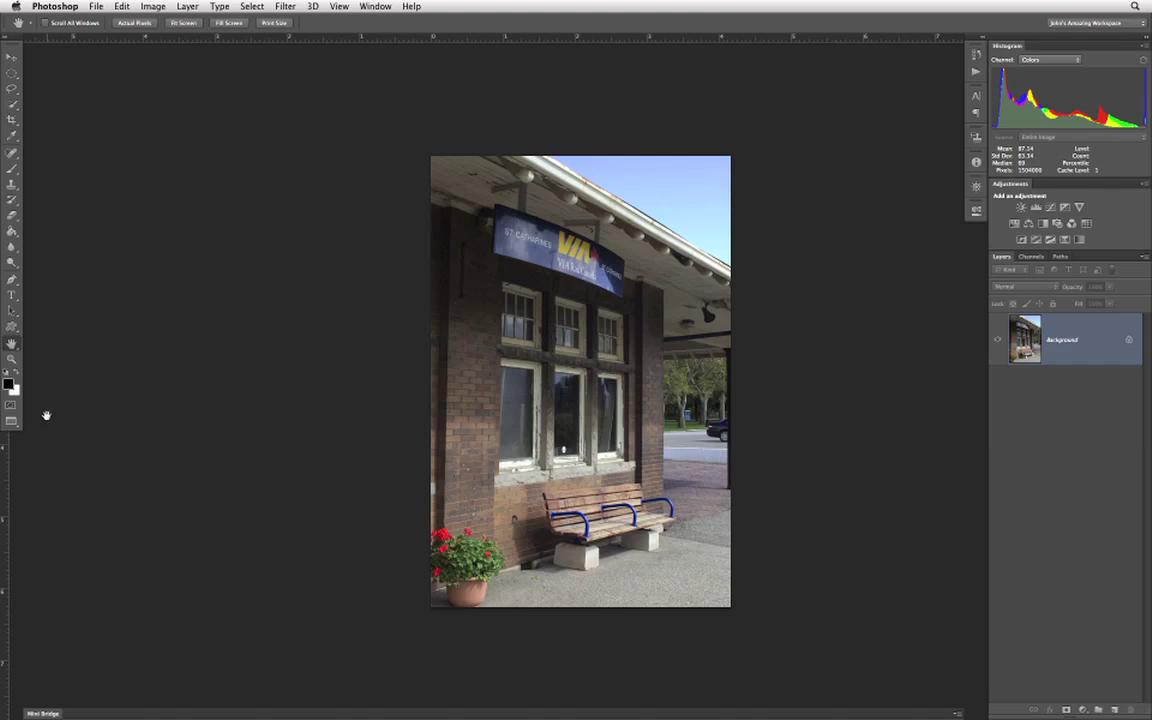
left_click(16, 427)
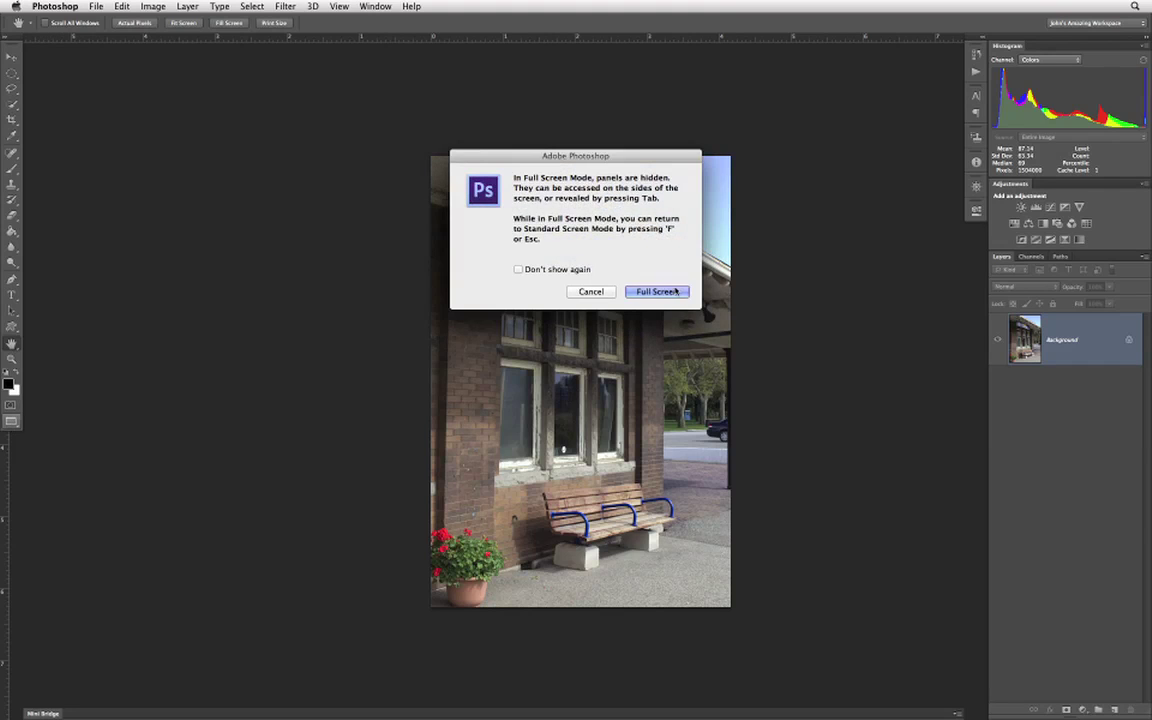
left_click(675, 293)
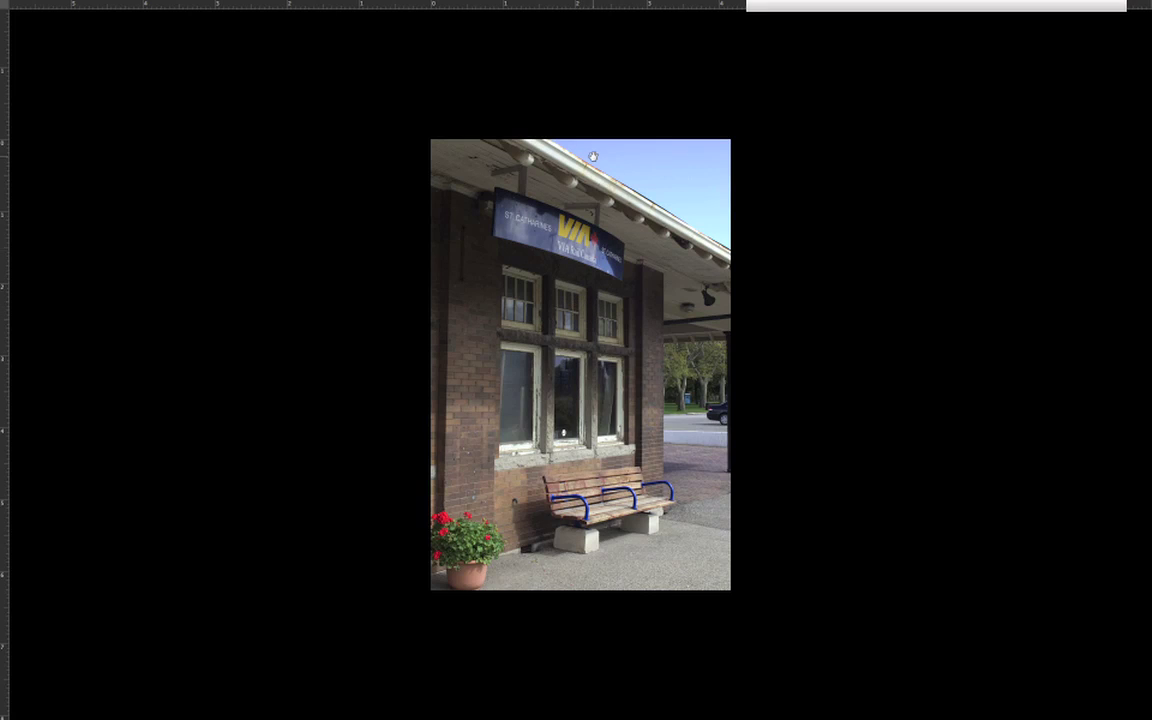
key("Escape")
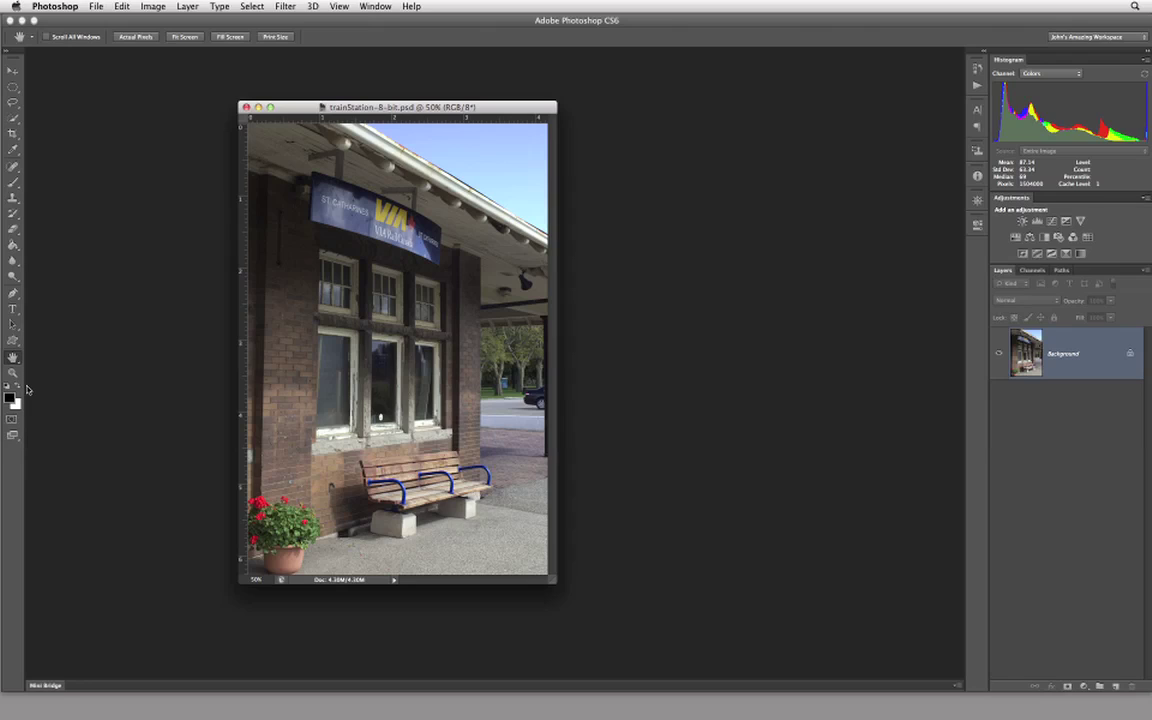
Step: Cycle through both full screen modes, hide the rulers in Full Screen Mode, and restore the standard view with rulers shown
key("f")
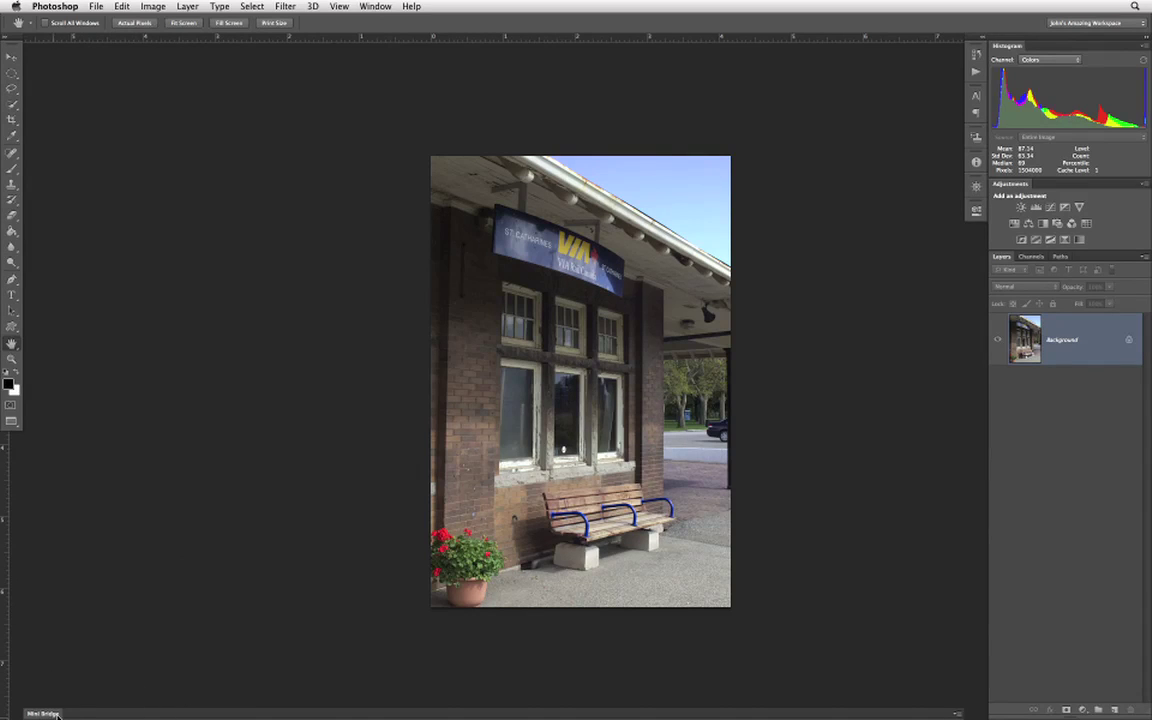
key("f")
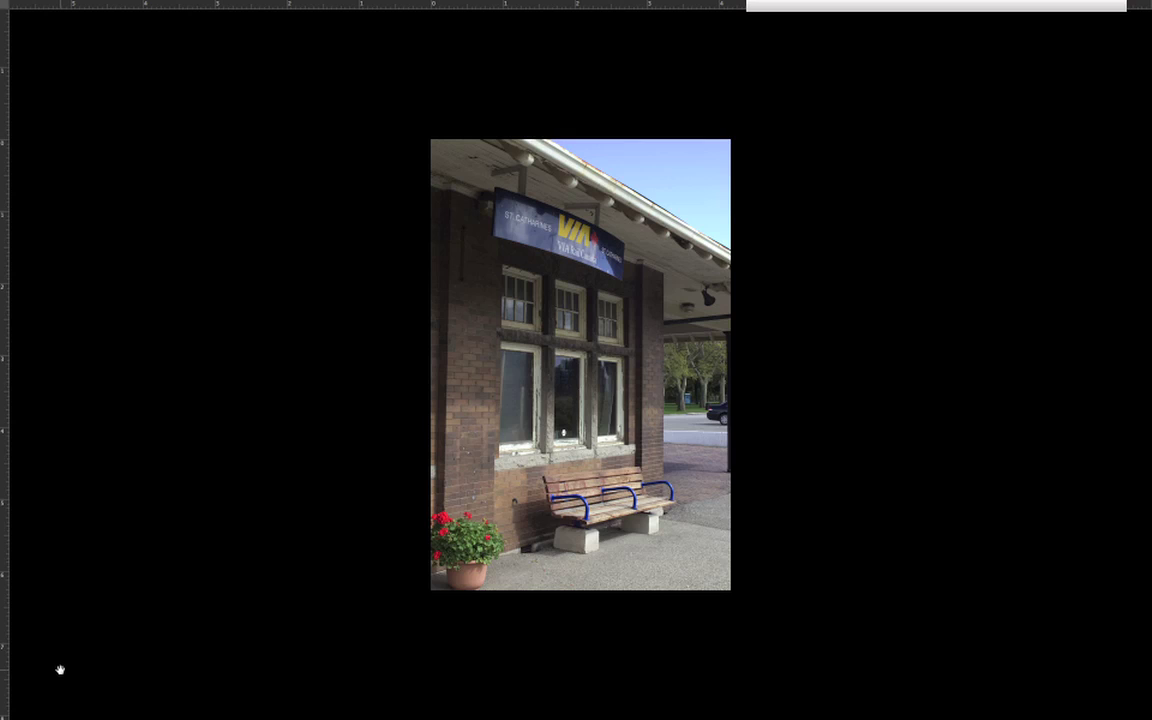
key("ctrl+r")
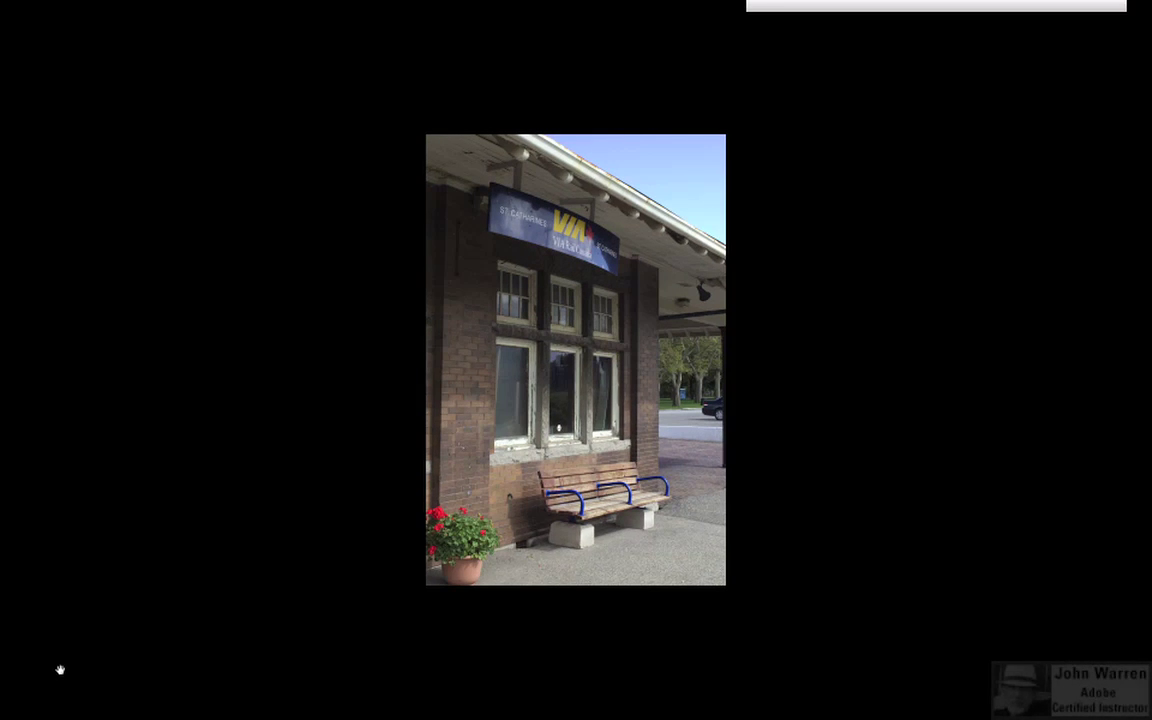
key("f")
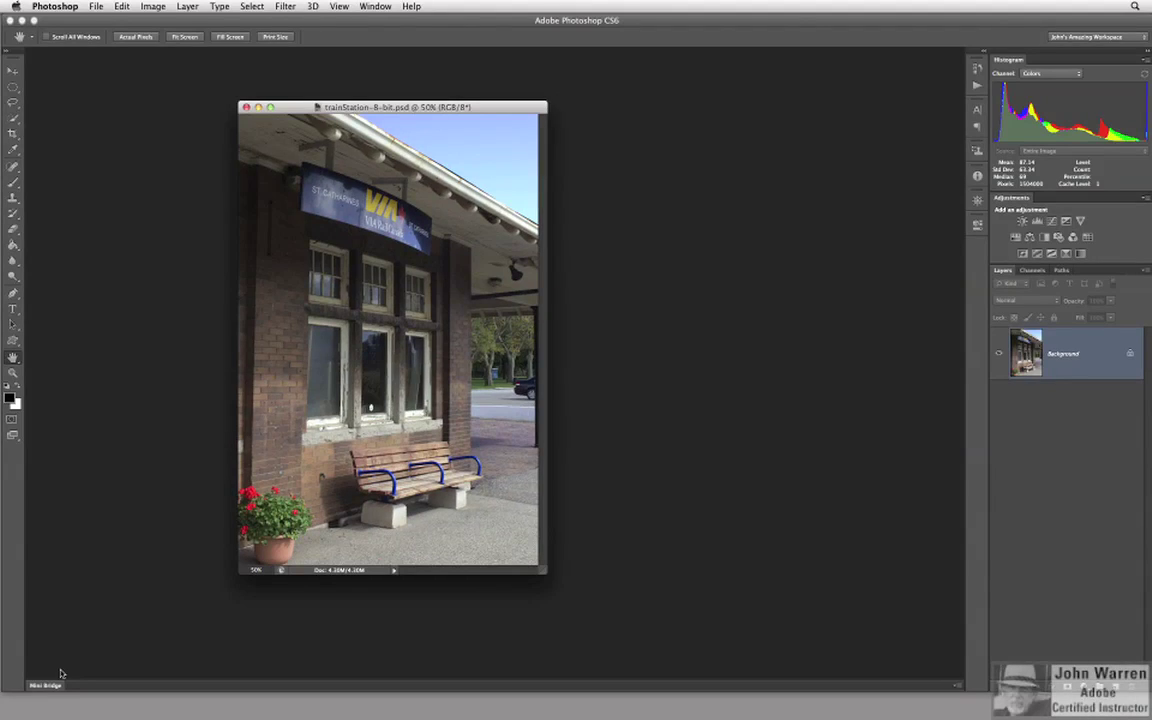
key("ctrl+r")
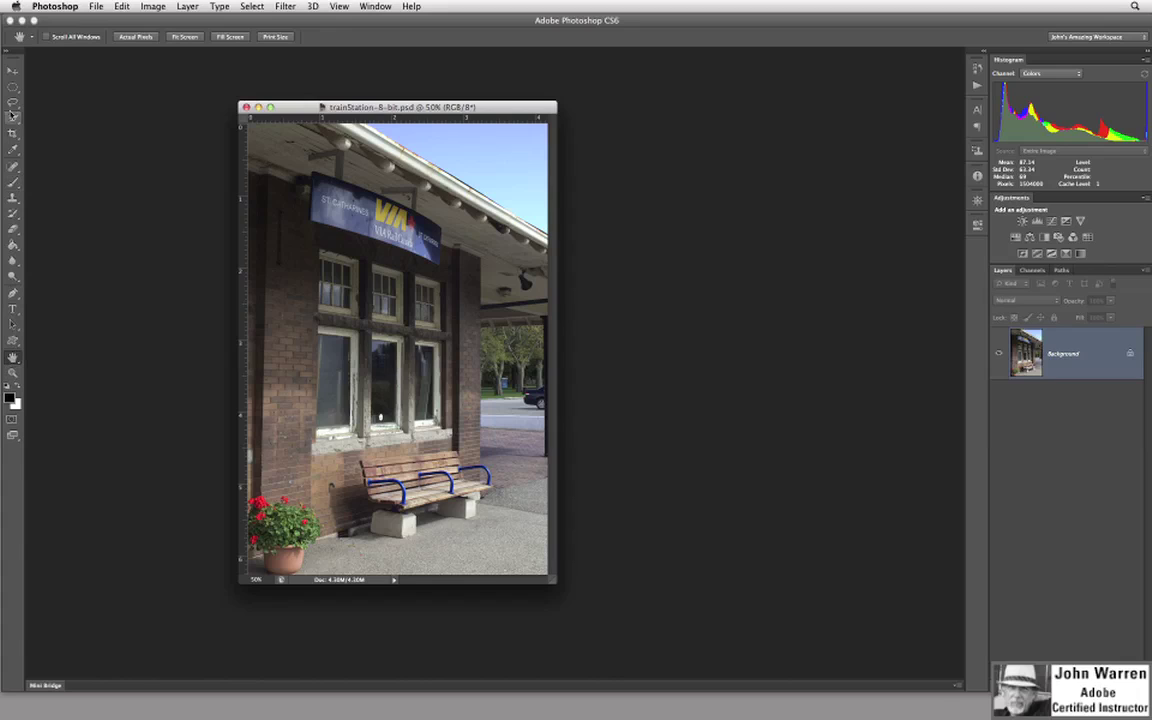
Step: Make the Move Tool the active tool
left_click(14, 70)
left_click(13, 70)
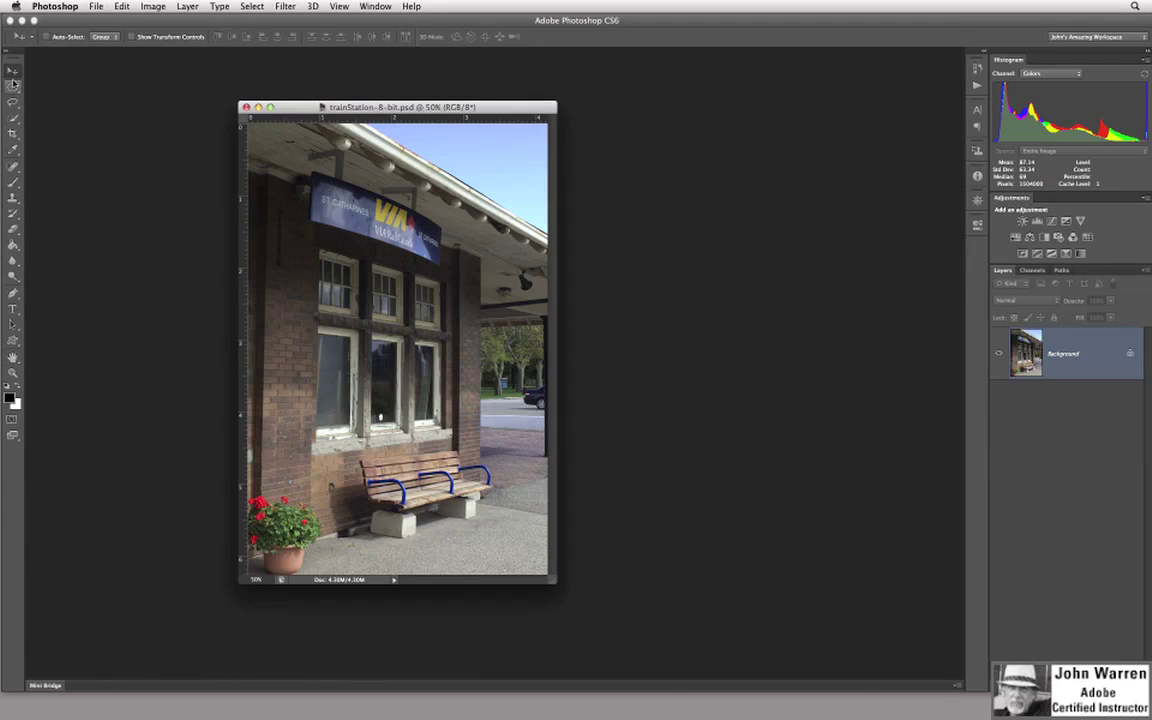